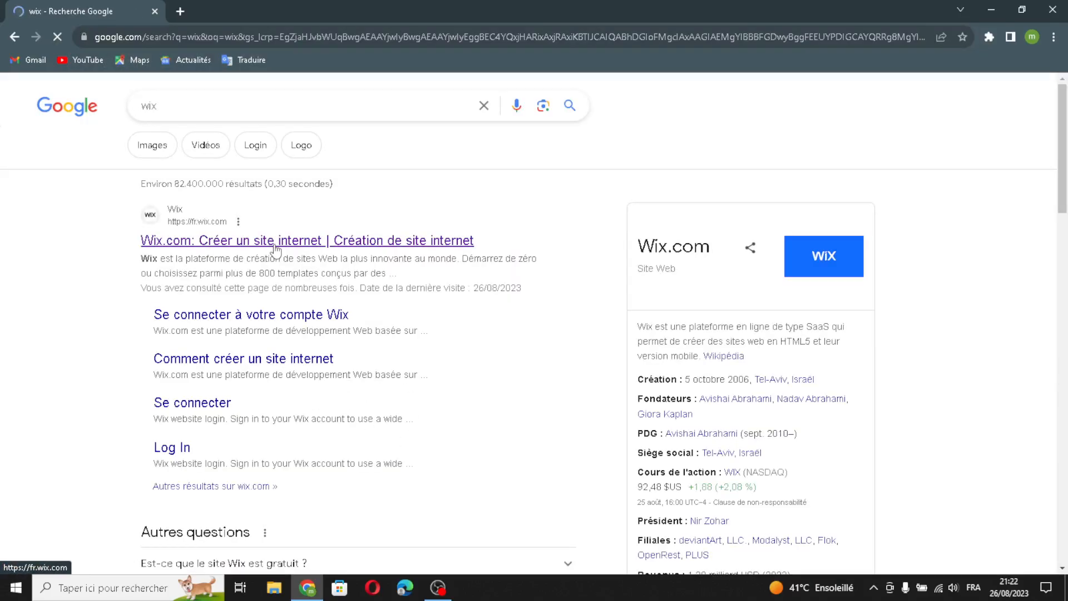
- Open the Wix website and start creating a new site with Wix Editor
left_click(276, 242)
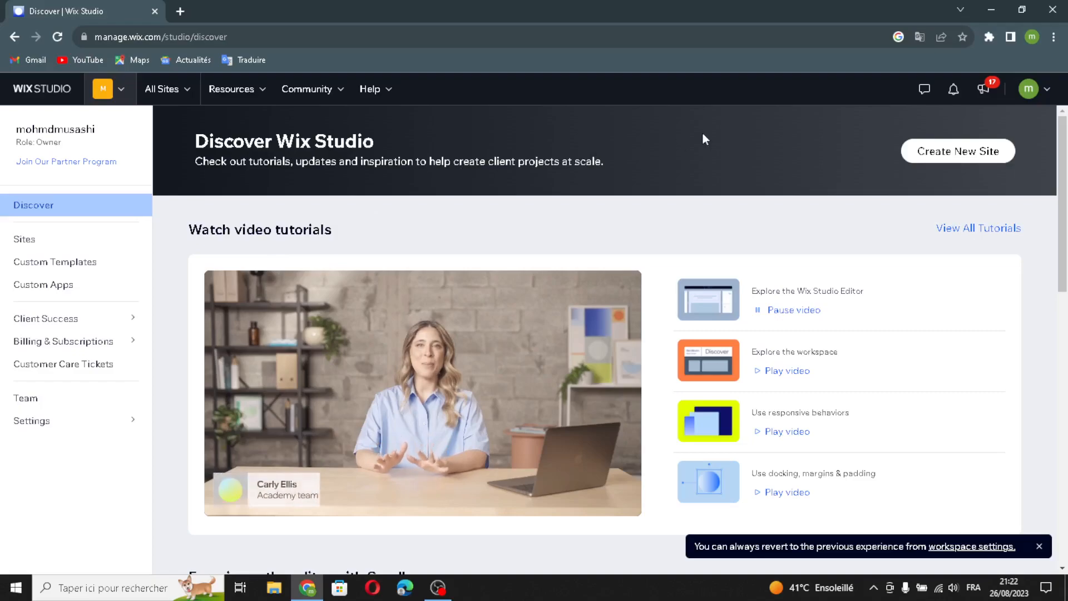
left_click(912, 152)
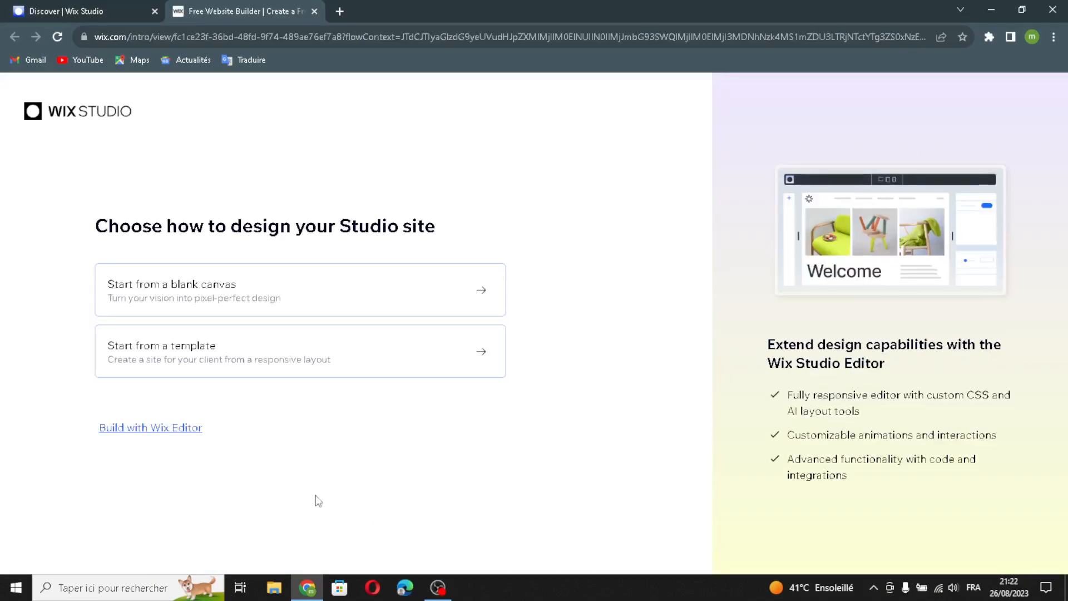
left_click(143, 433)
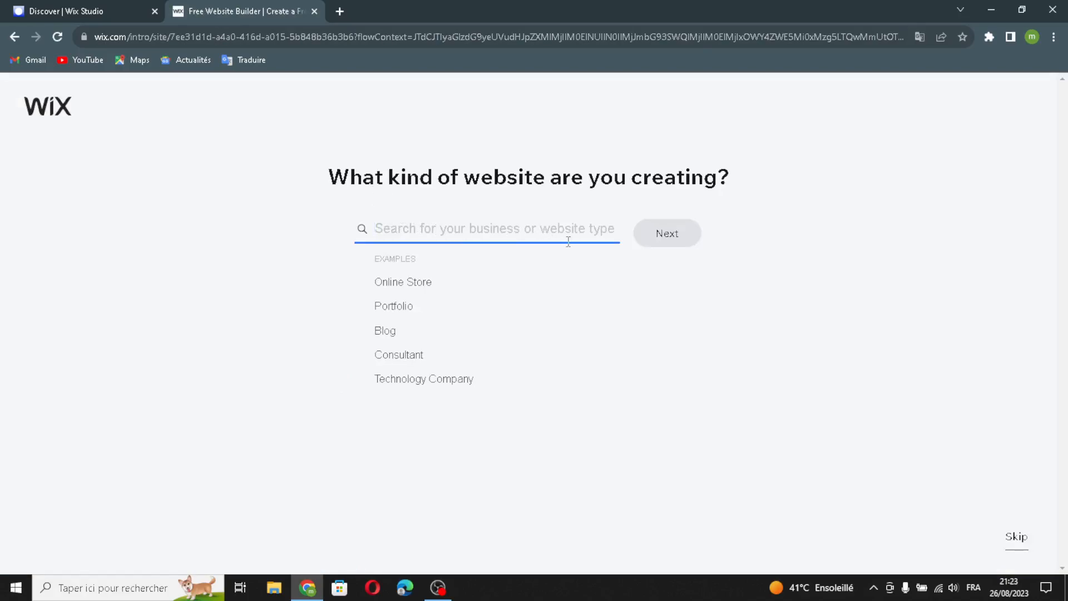
- Search website types for "smart home security" and set the type to Security System Service
type("smart ")
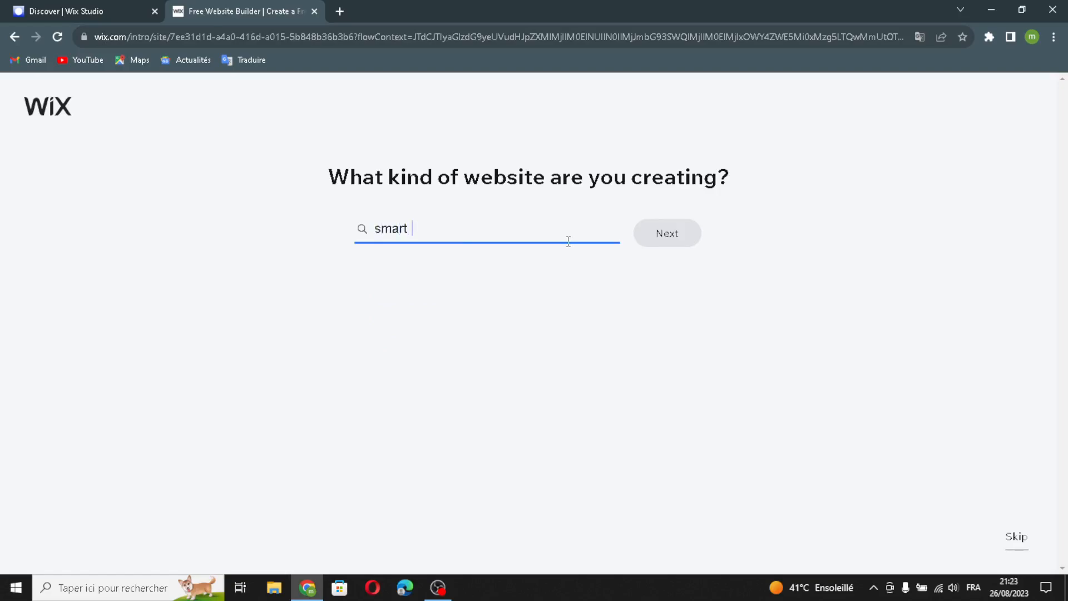
type("home s")
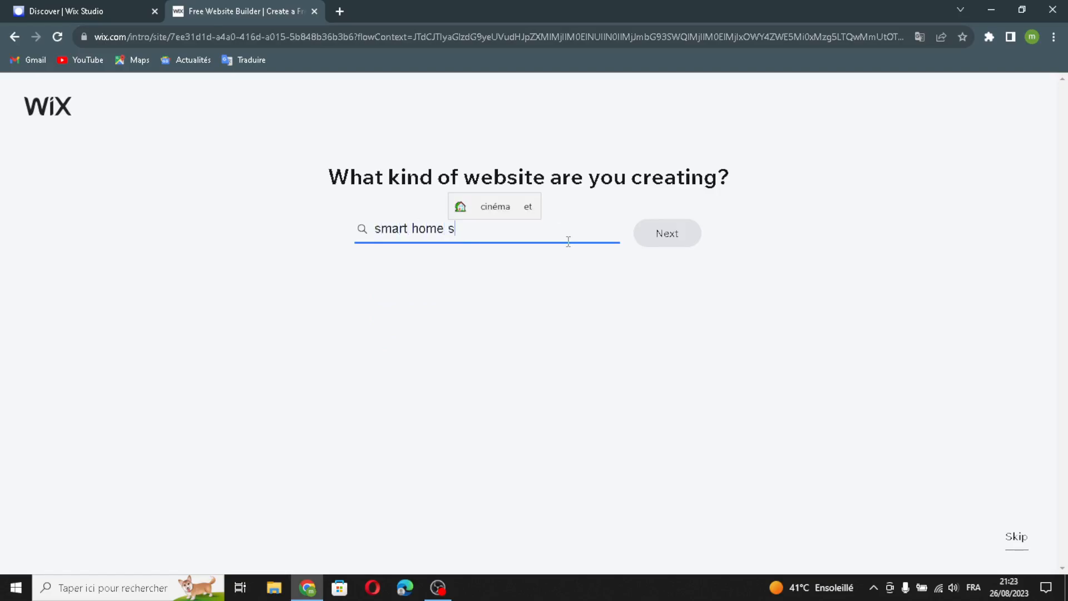
type("ecurit")
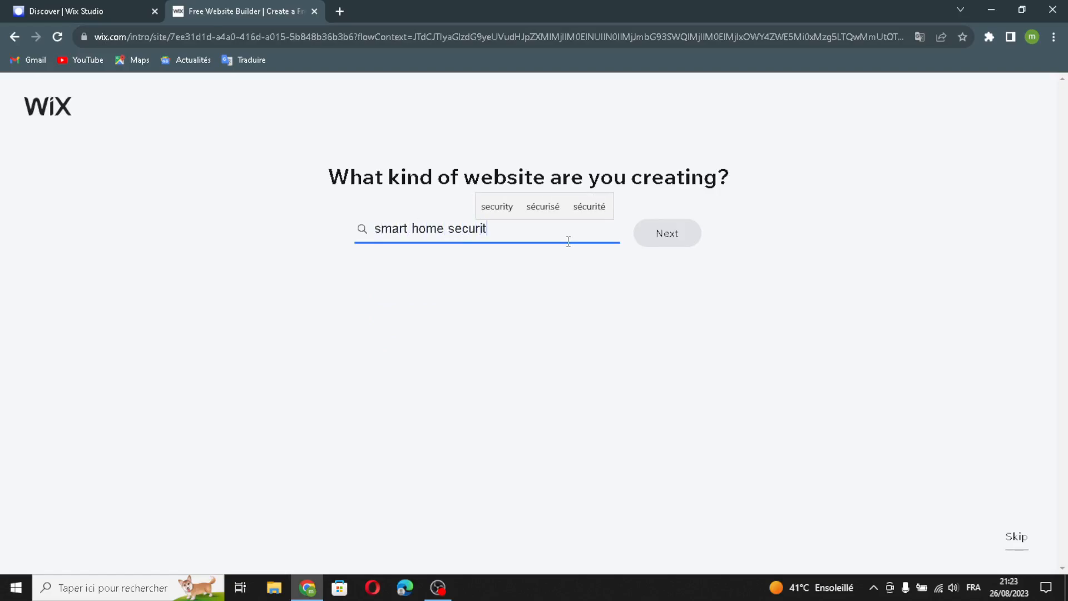
type("y")
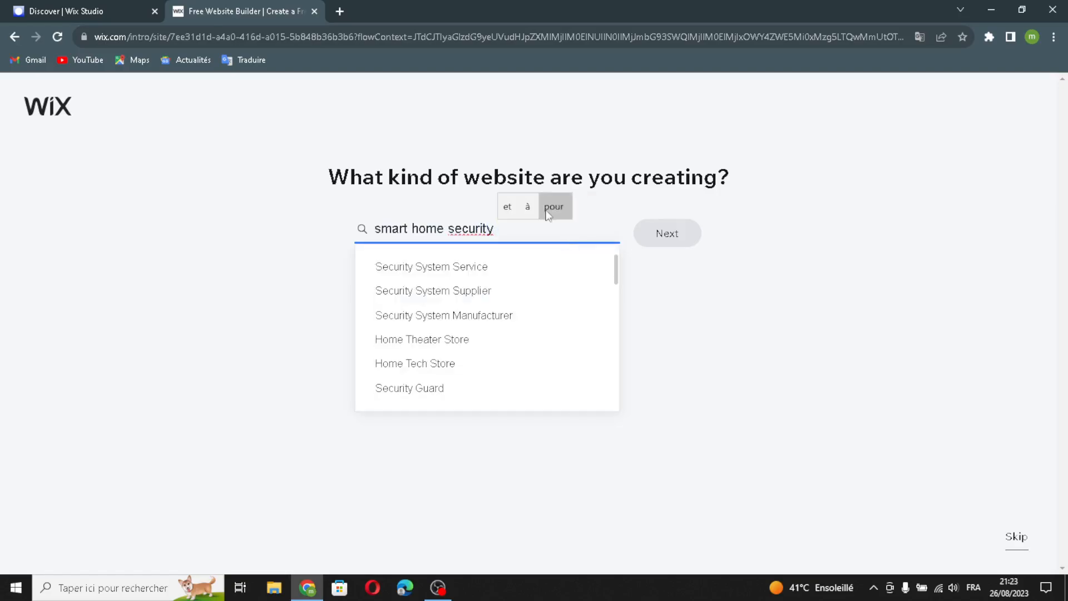
left_click(451, 272)
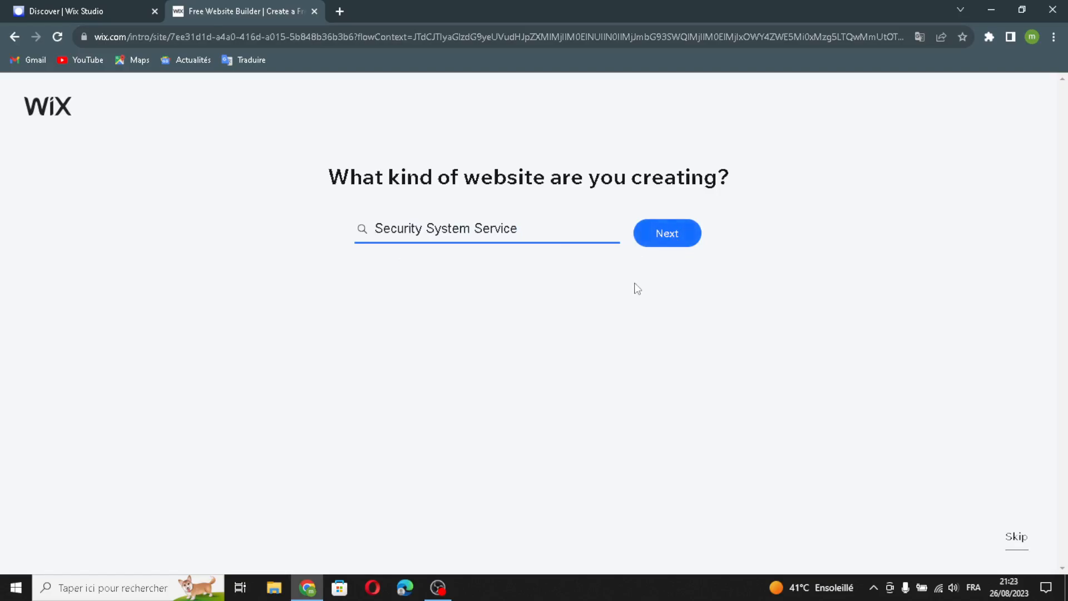
left_click(667, 241)
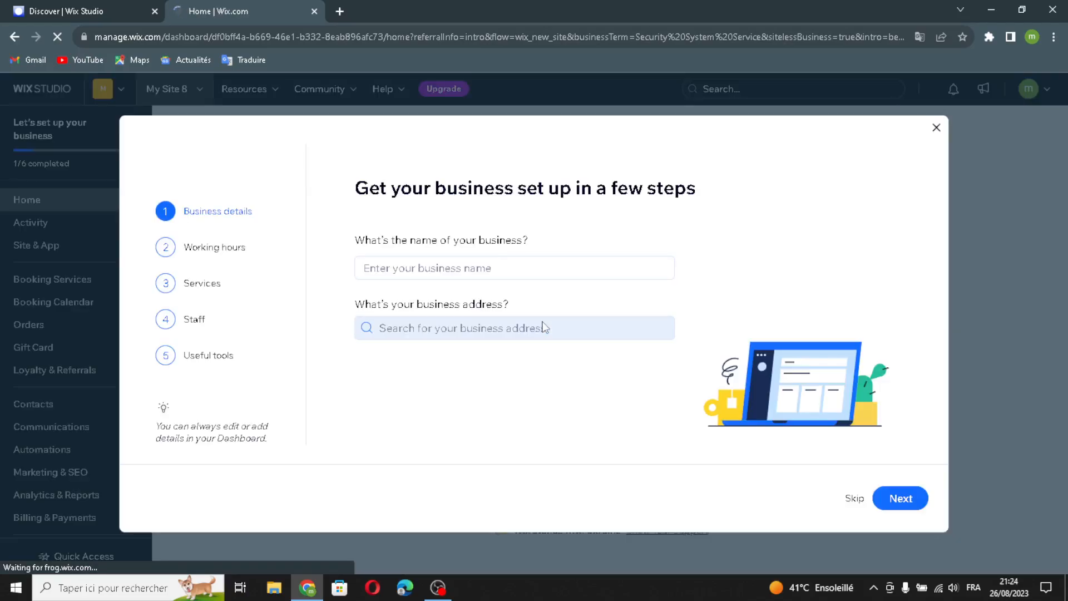
- Name the business SafeHome Tech, leave the address blank, and accept the default working hours
left_click(441, 267)
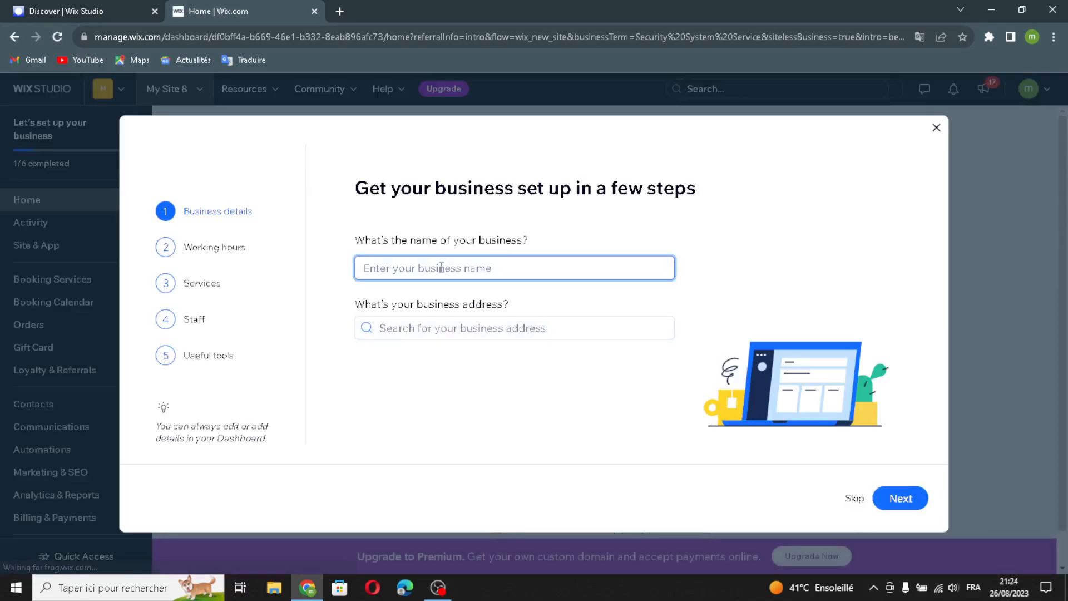
left_click(441, 267)
type("SafeHome Tech")
left_click(382, 321)
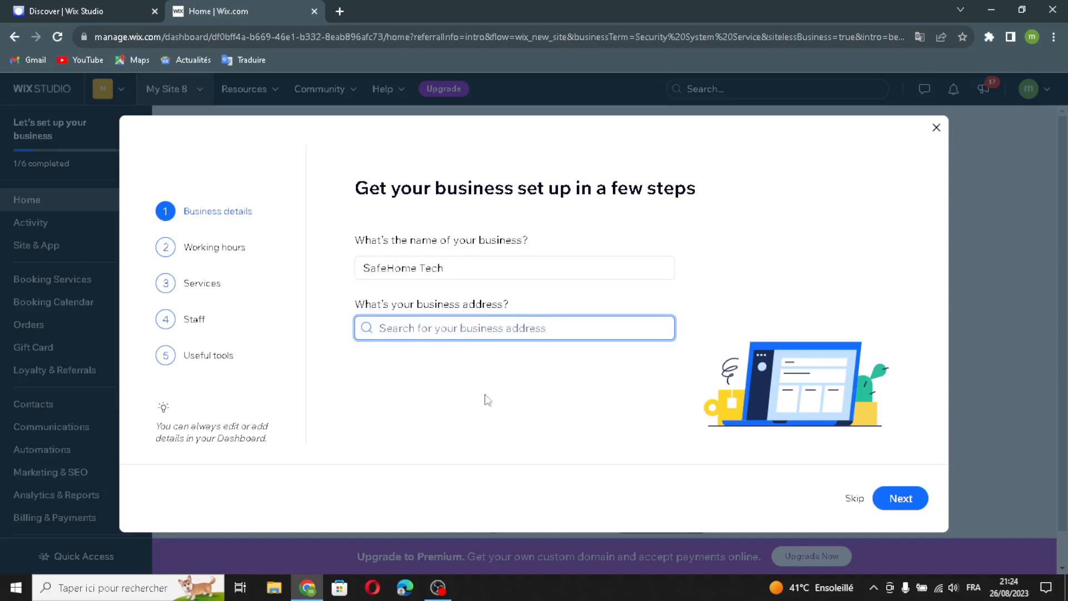
left_click(901, 498)
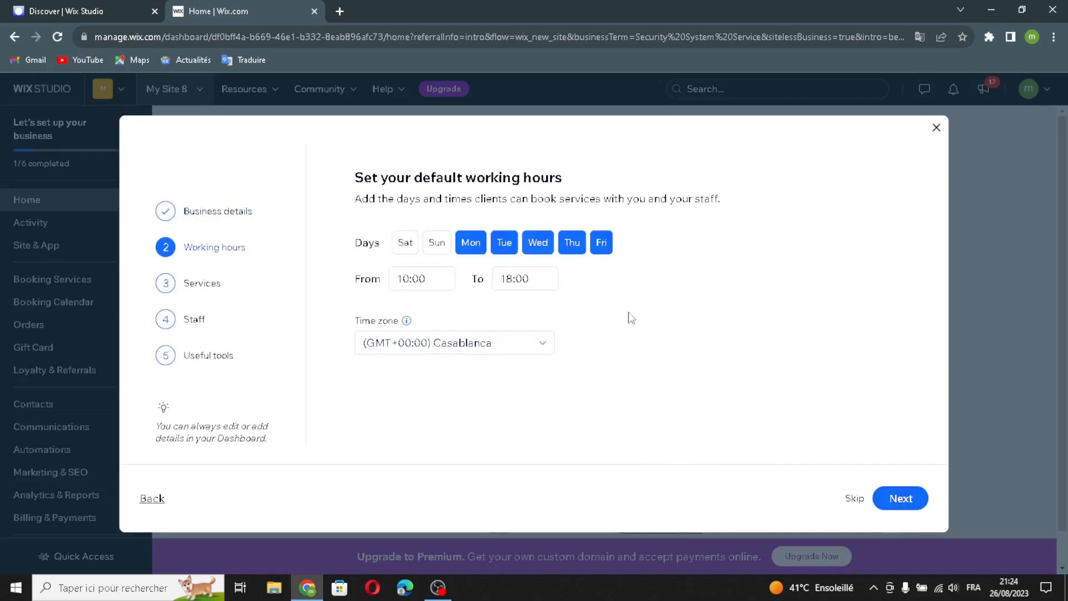
left_click(917, 499)
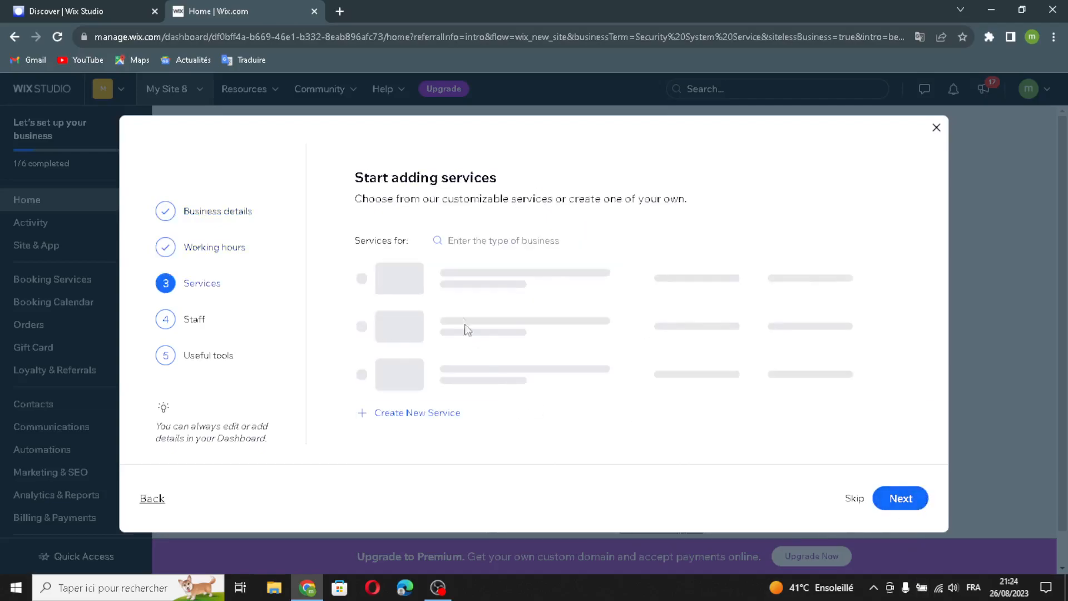
- Add the suggested services, including Group Trainings, Online Meeting, In-Person Appointment, Free Intro Meeting, Weekly Group Sessions and Recurring Class
left_click(403, 284)
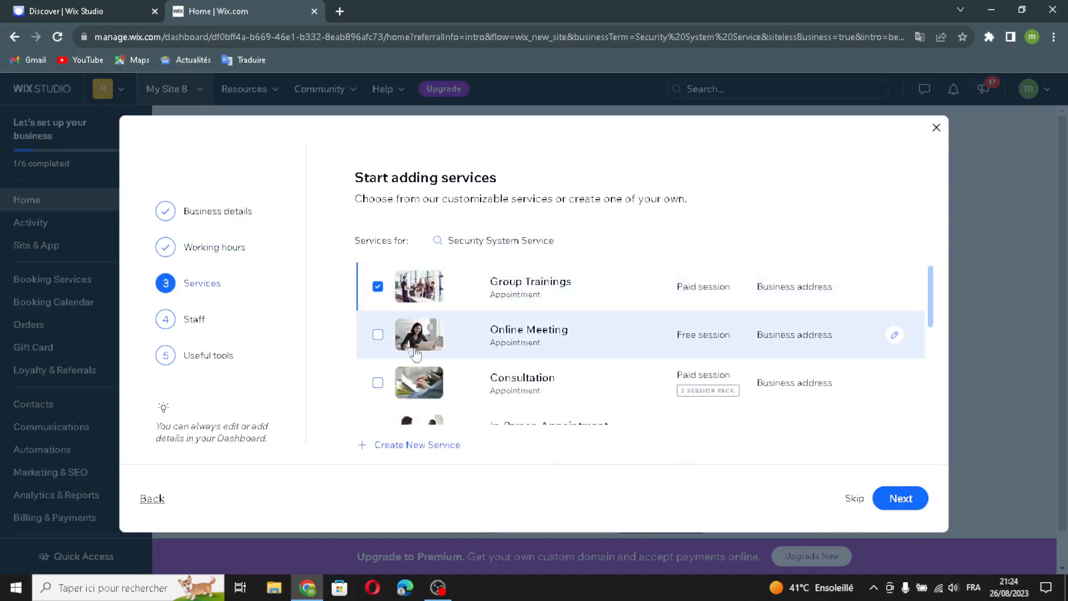
left_click(406, 334)
scroll(417, 372, "down", 1)
left_click(419, 333)
left_click(418, 328)
left_click(420, 364)
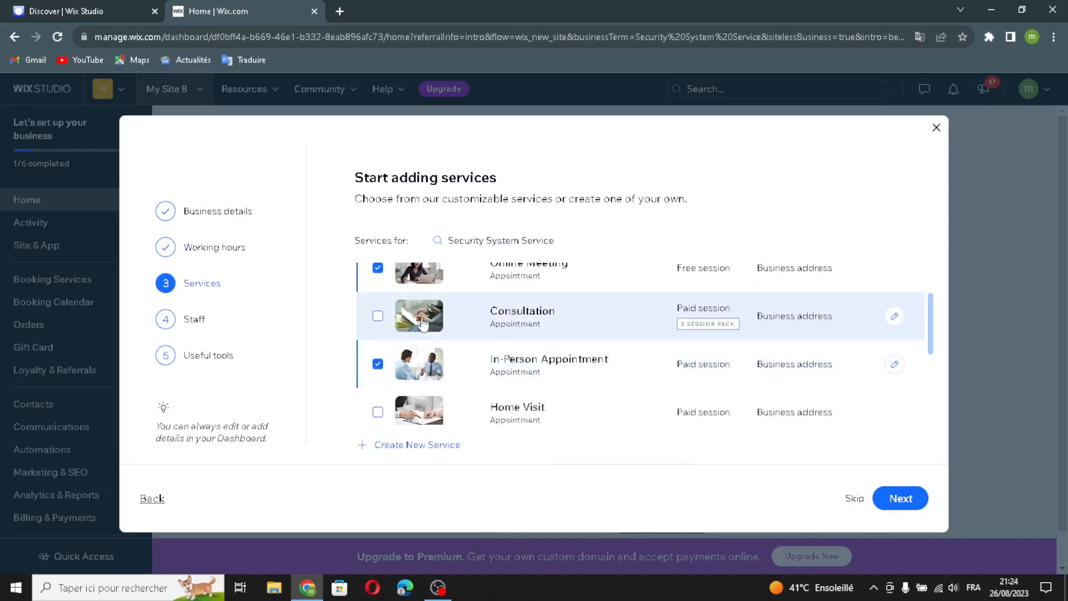
scroll(428, 359, "down", 1)
left_click(424, 353)
left_click(420, 388)
scroll(445, 401, "down", 1)
left_click(484, 353)
left_click(512, 403)
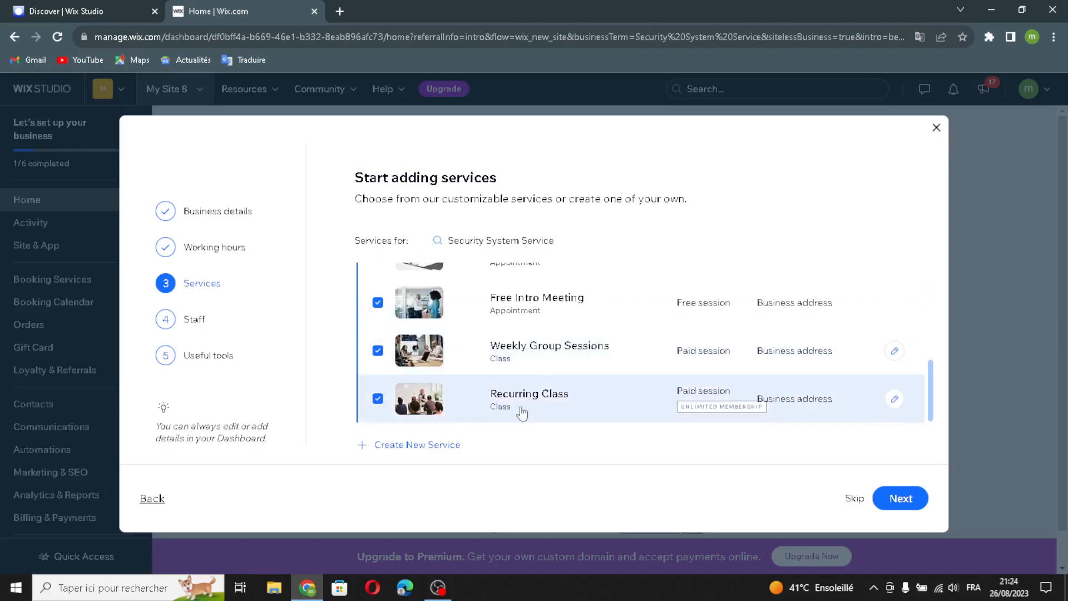
left_click(889, 497)
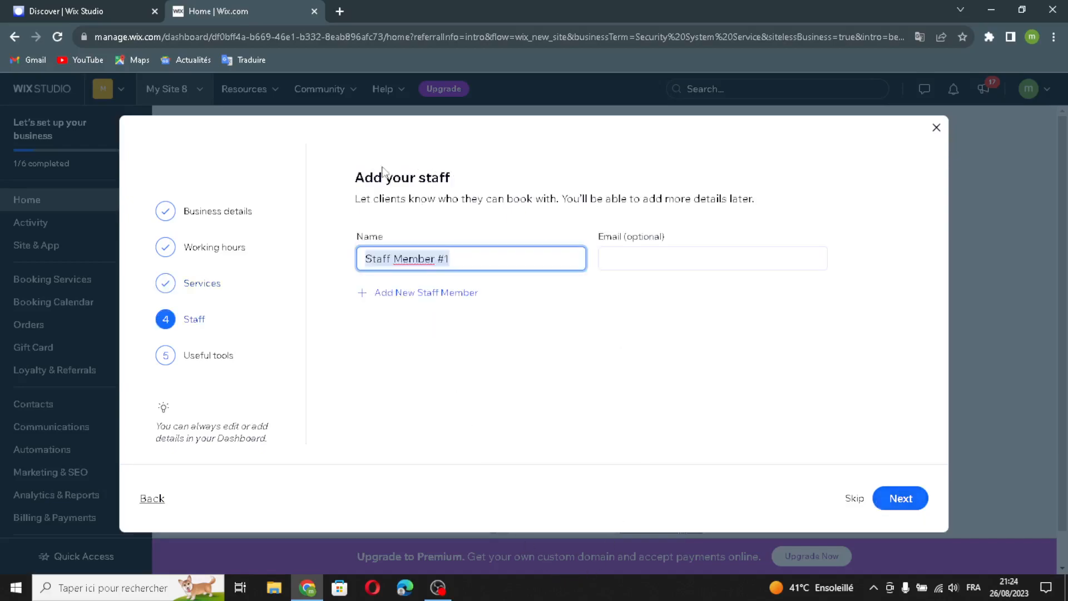
- Keep the default staff entry, select all five useful business tools, and finish the business setup
left_click(875, 506)
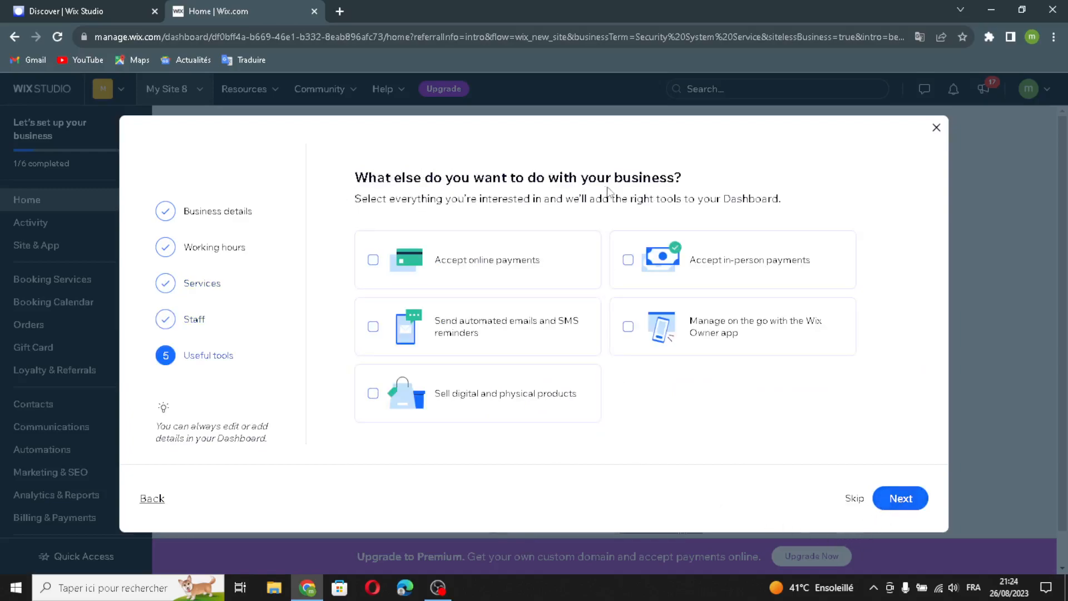
left_click(472, 269)
left_click(441, 322)
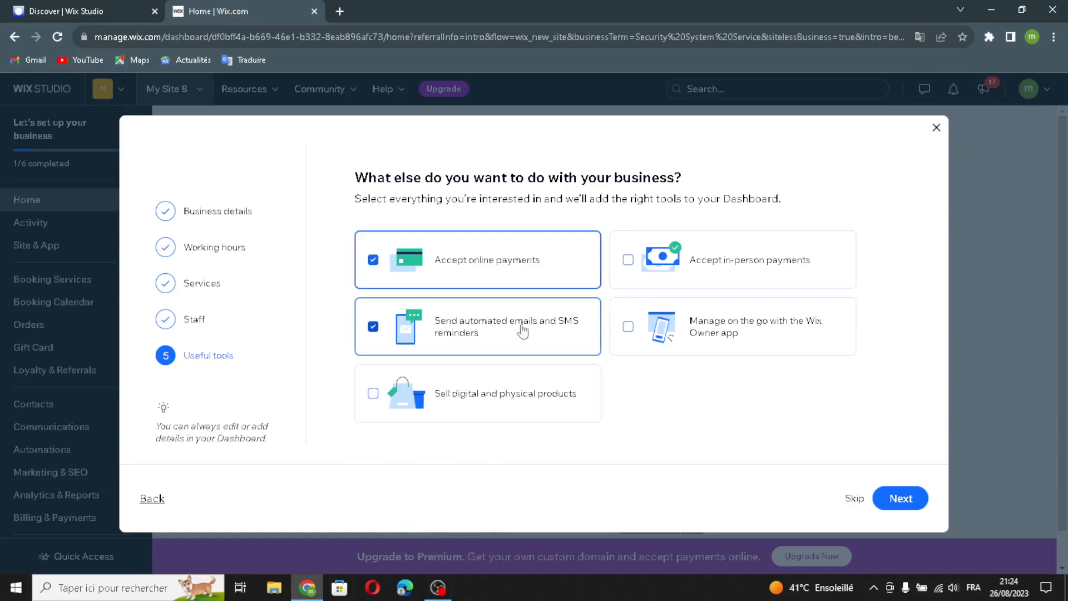
left_click(503, 393)
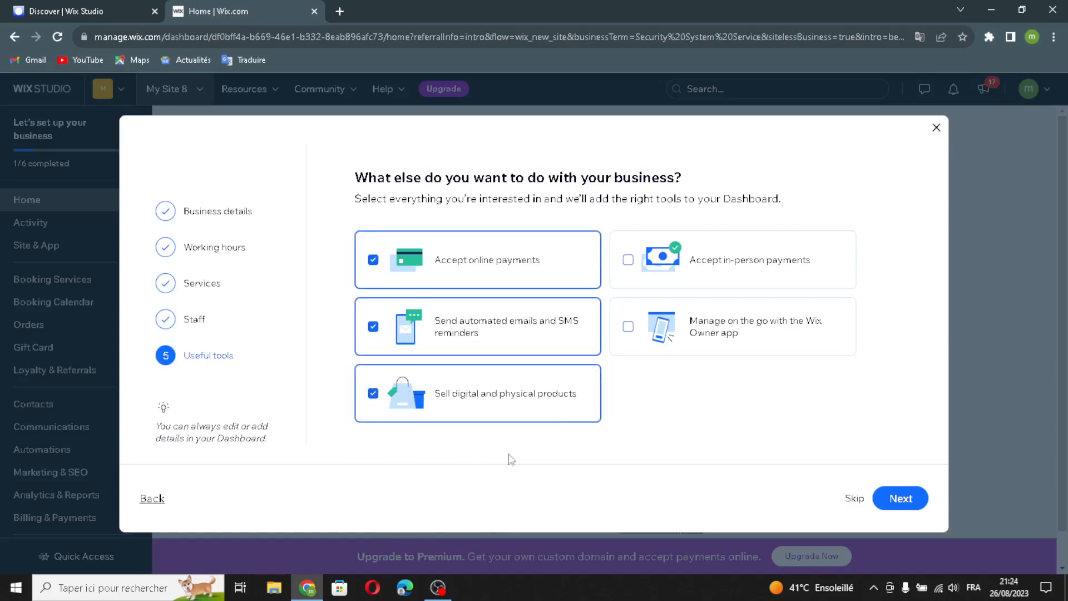
left_click(687, 321)
left_click(759, 272)
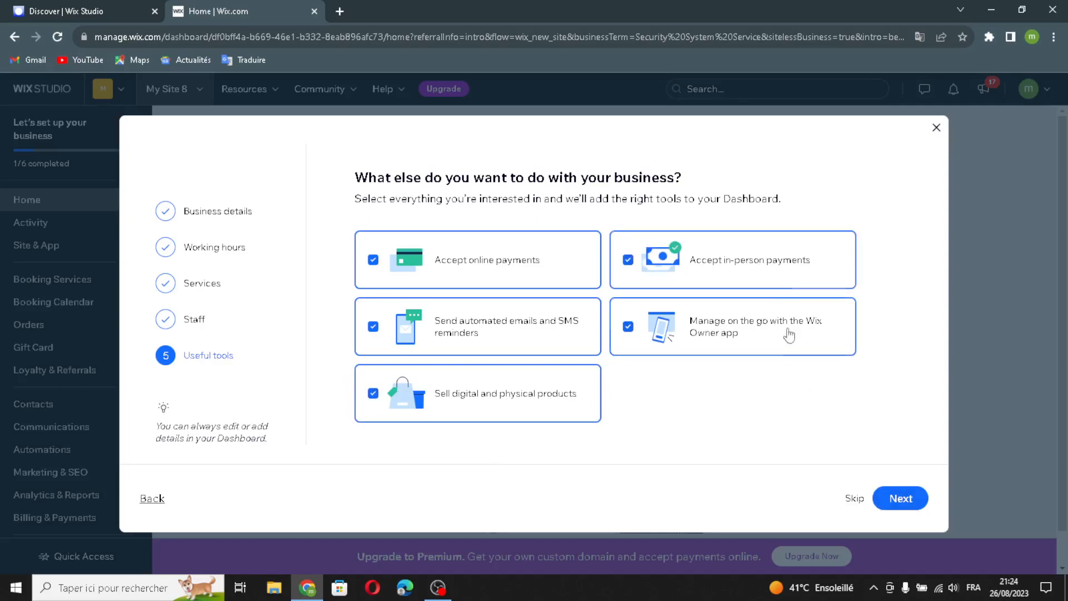
left_click(897, 498)
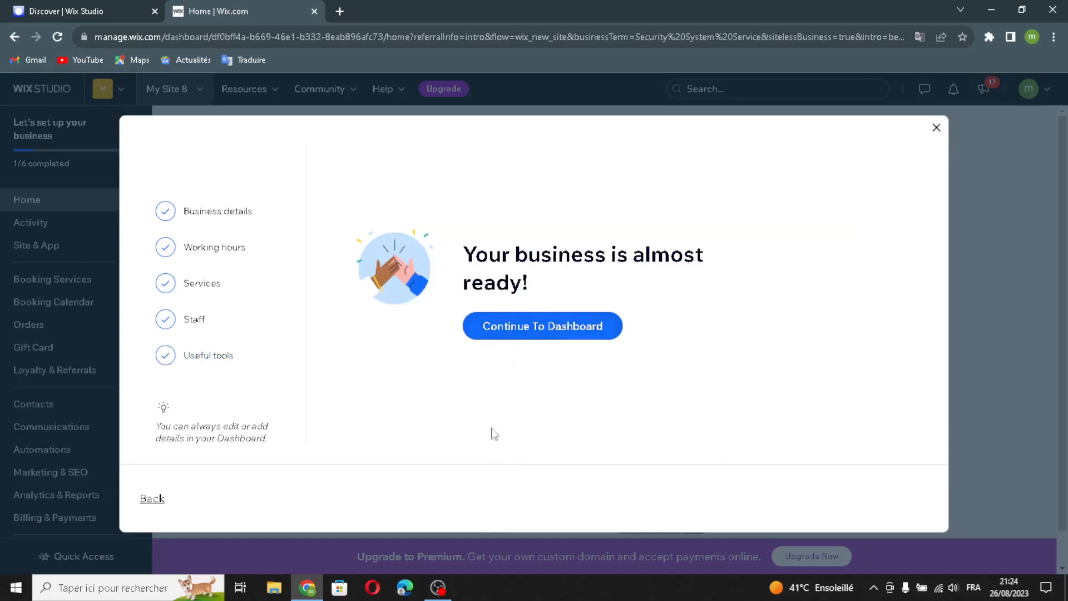
left_click(496, 332)
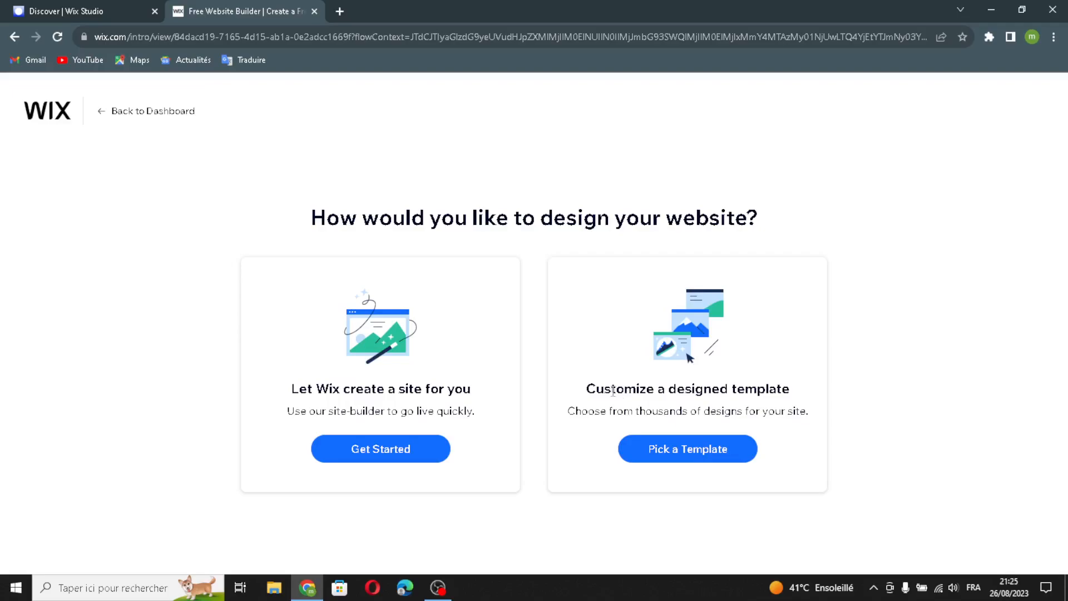
- Have Wix create the site with the HYPE theme and the homepage design featuring a guard at security monitors
left_click(370, 452)
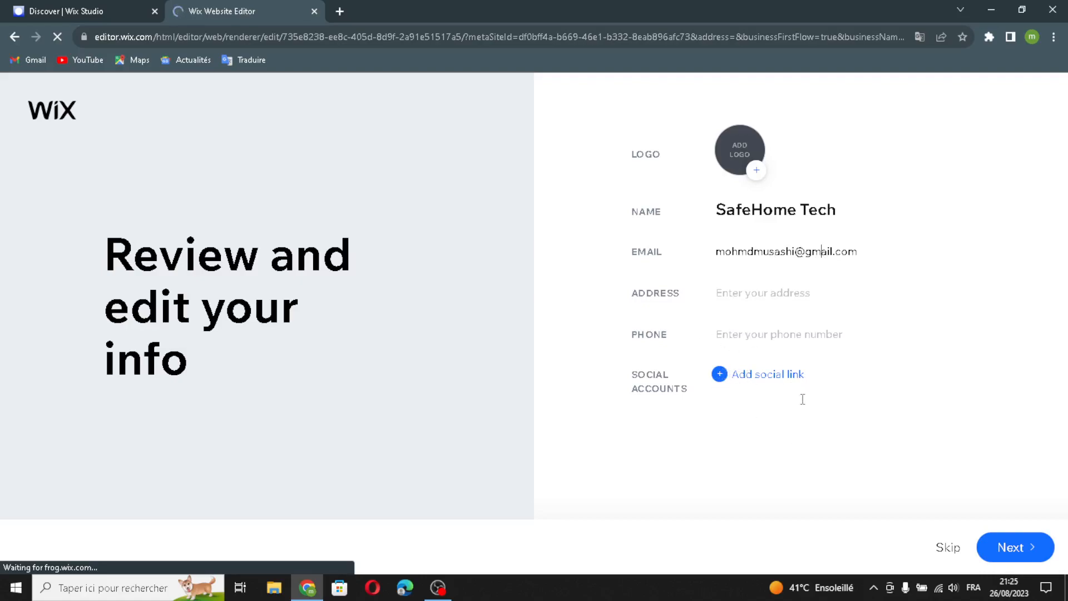
left_click(731, 375)
left_click(1011, 547)
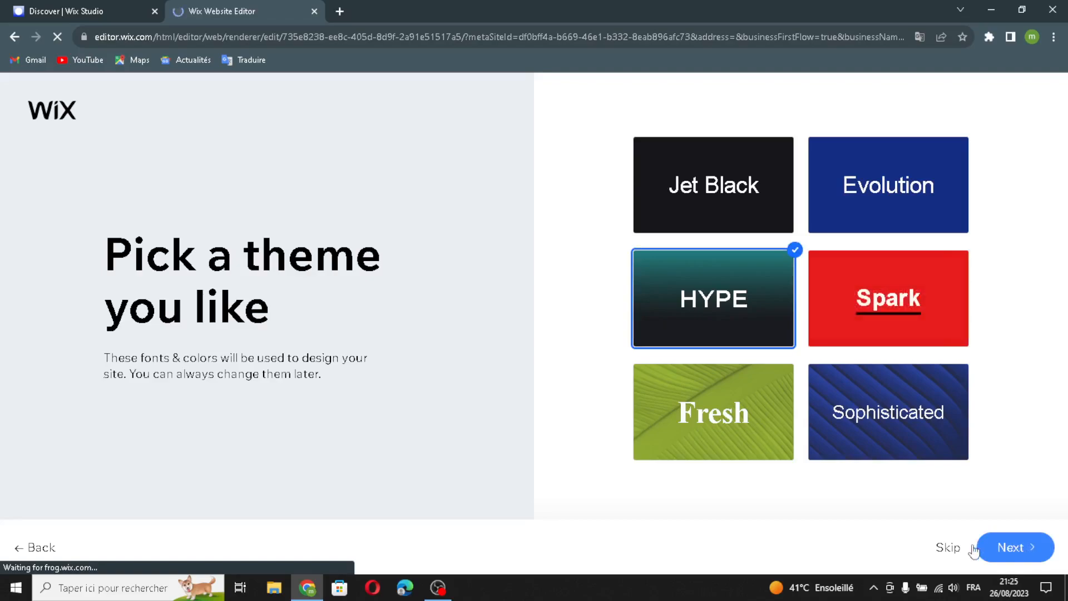
left_click(1017, 547)
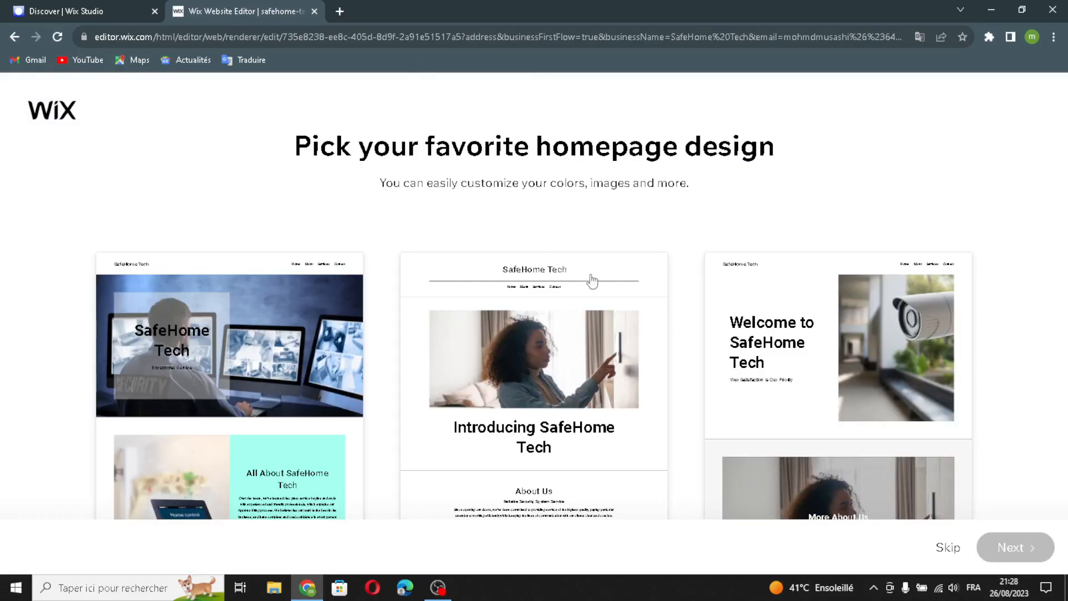
left_click(124, 389)
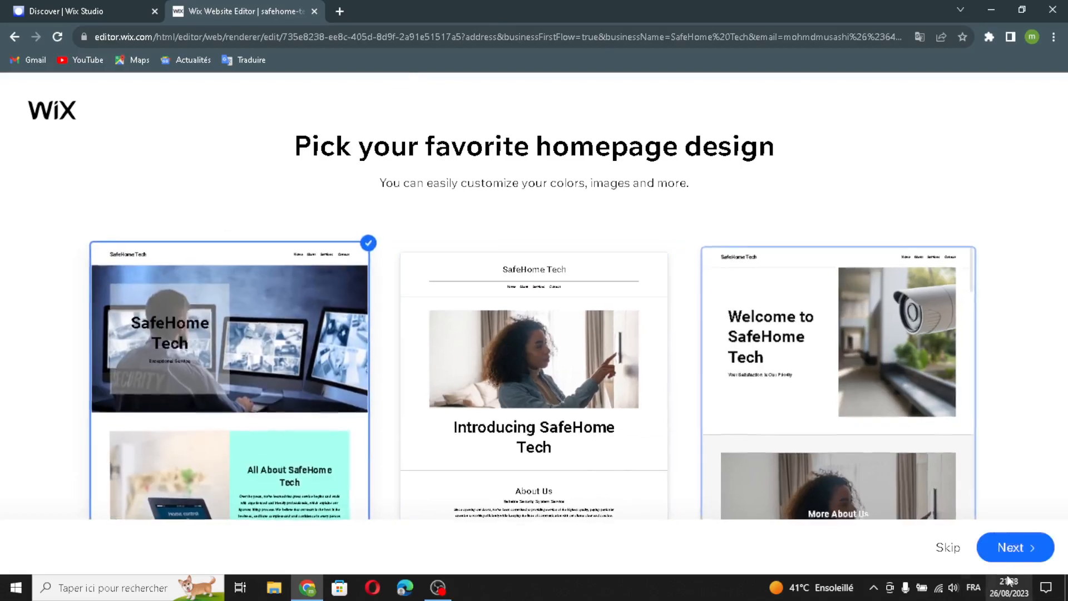
left_click(1017, 548)
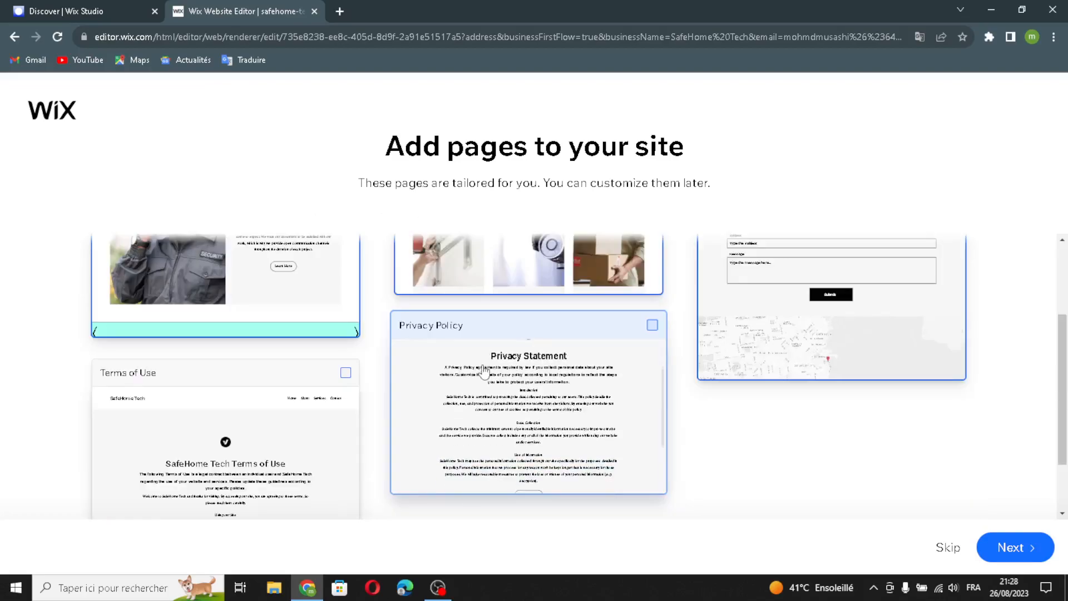
- Add the Privacy Policy and Terms of Use pages to the site and open it in the editor
left_click(484, 370)
left_click(317, 394)
left_click(1018, 547)
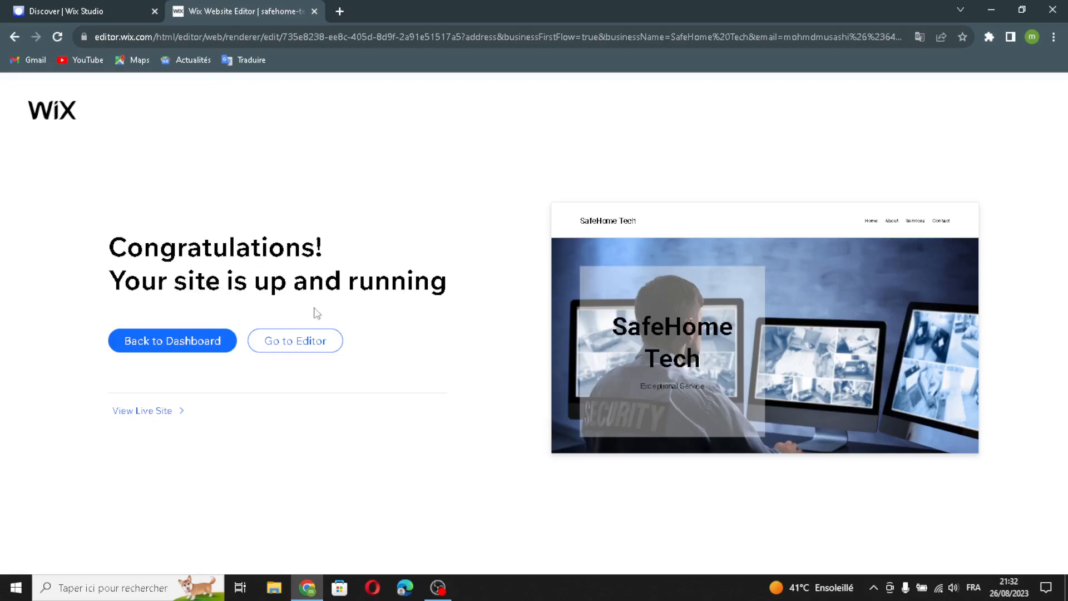
left_click(317, 339)
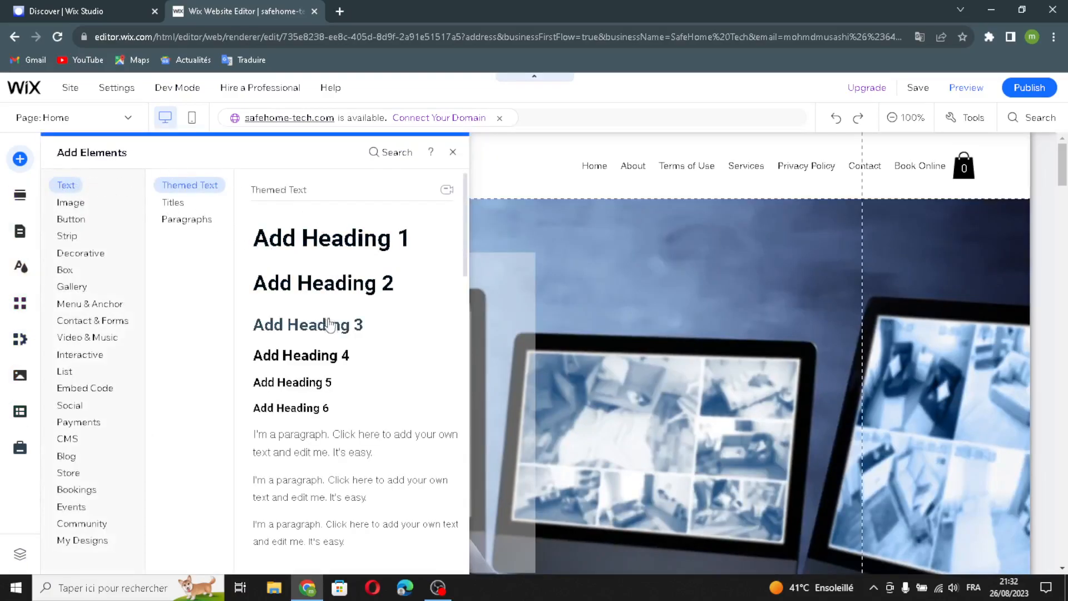
- Examine the themed text, title and paragraph elements and the image upload, import and search options available to add
scroll(327, 328, "down", 4)
scroll(328, 301, "up", 4)
scroll(329, 298, "down", 3)
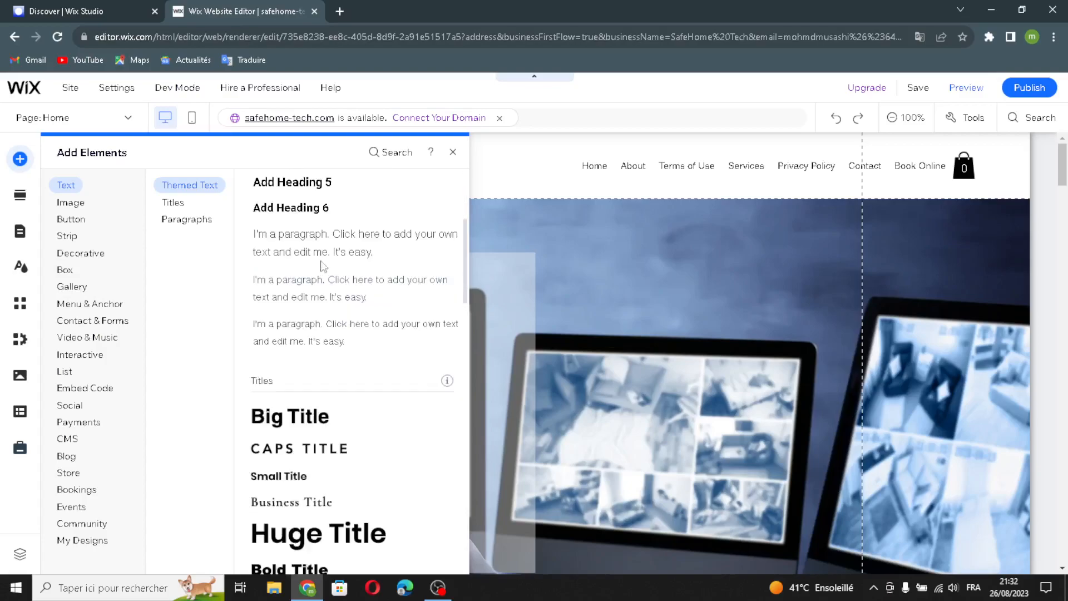
scroll(315, 317, "down", 1)
left_click(170, 203)
left_click(178, 220)
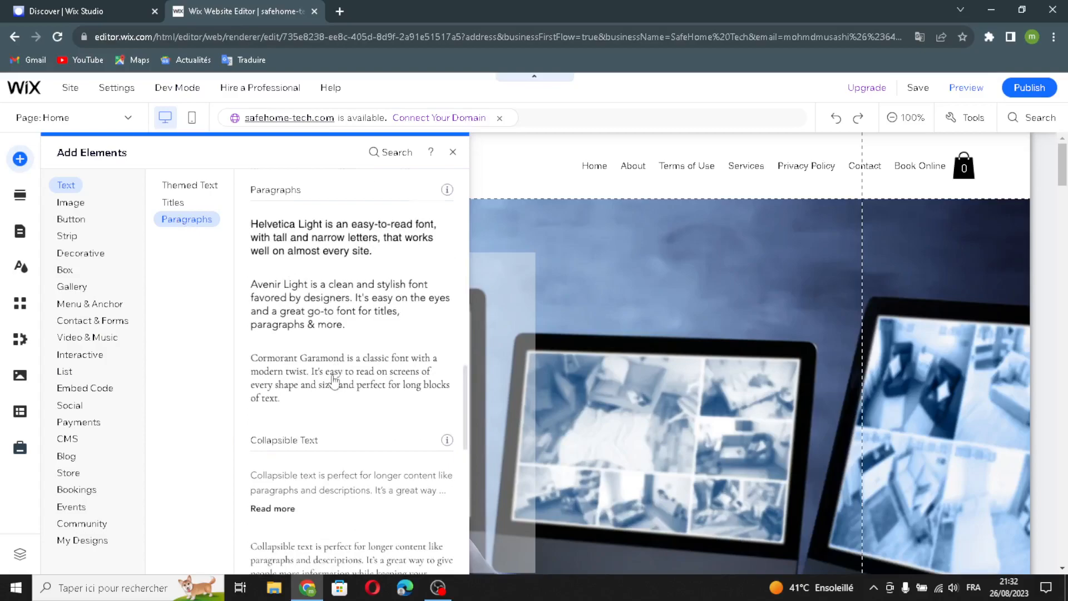
scroll(333, 380, "down", 5)
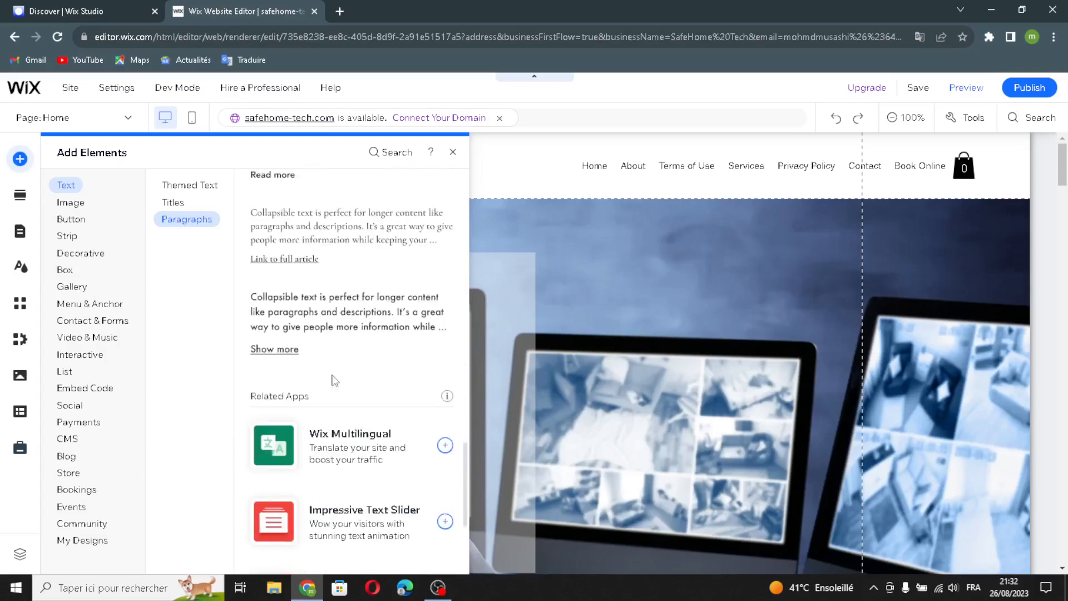
left_click(65, 203)
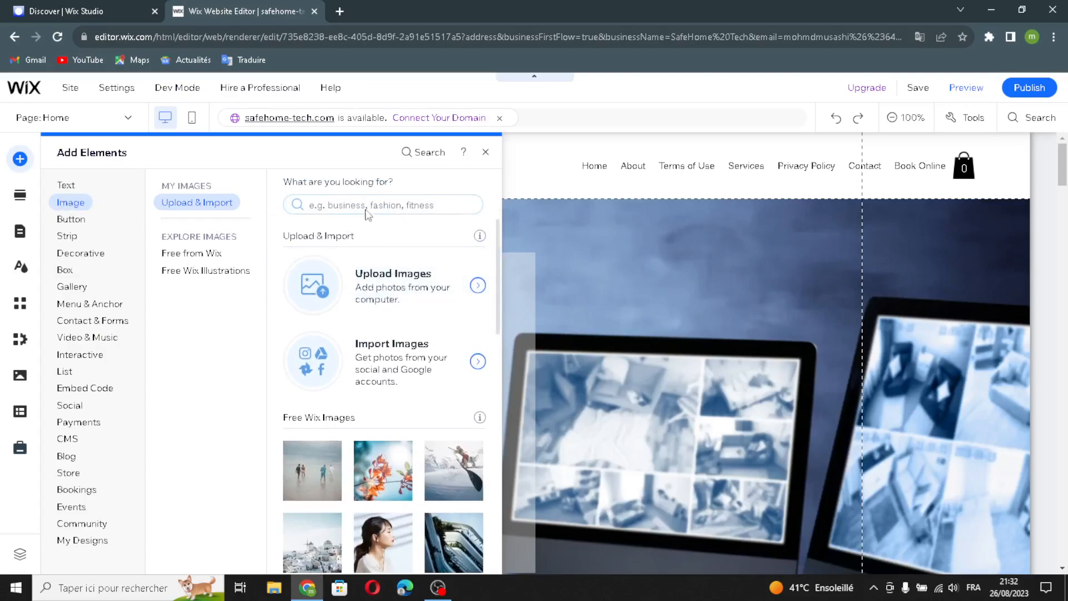
left_click(391, 204)
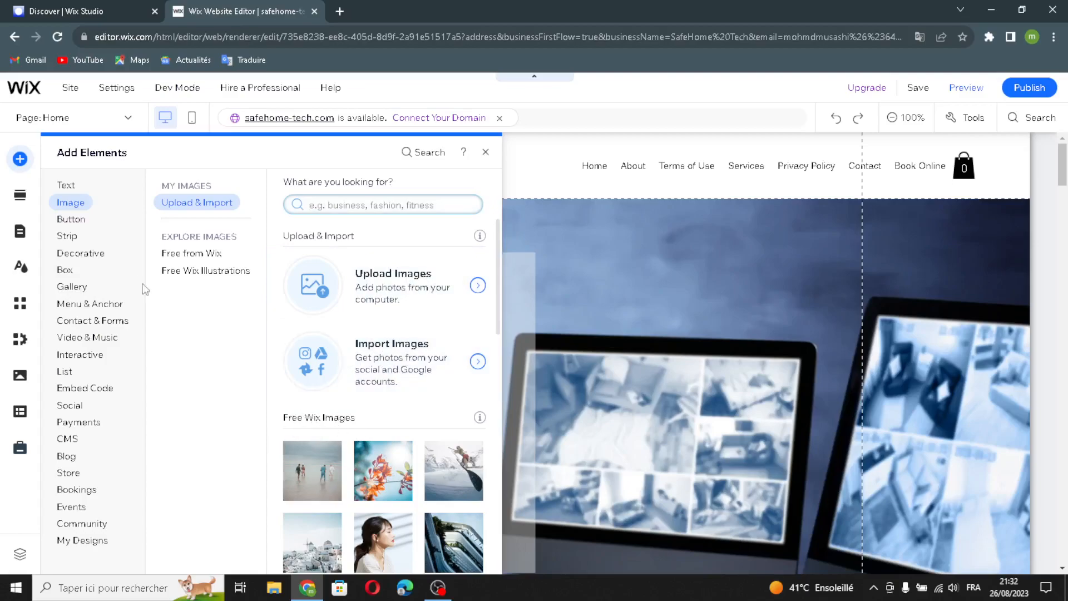
- Examine the button elements available to add, from themed, text and icon buttons to image, document and iTunes buttons
left_click(75, 221)
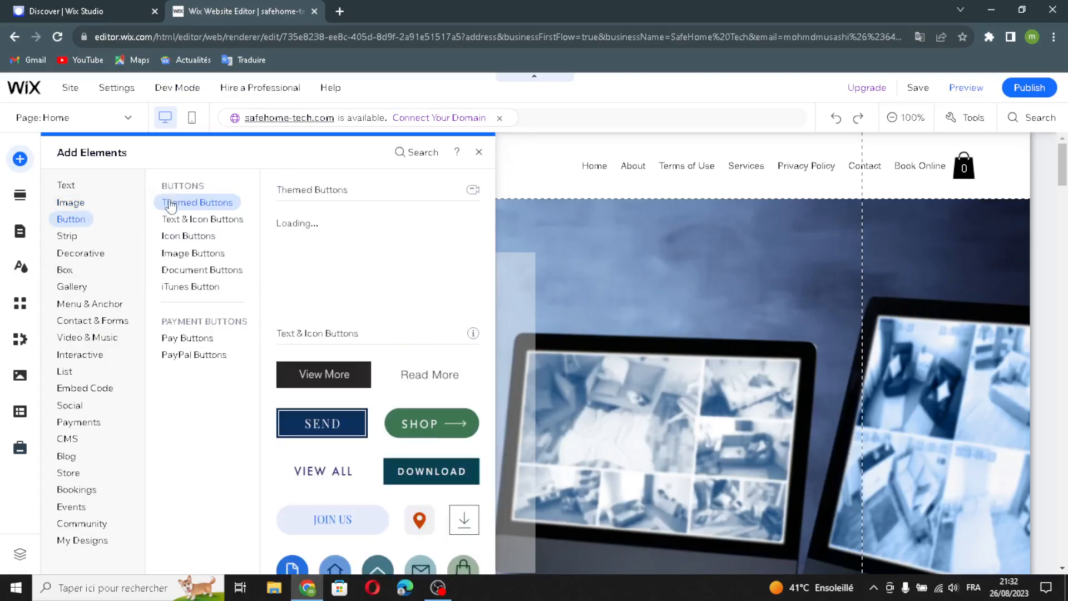
left_click(183, 219)
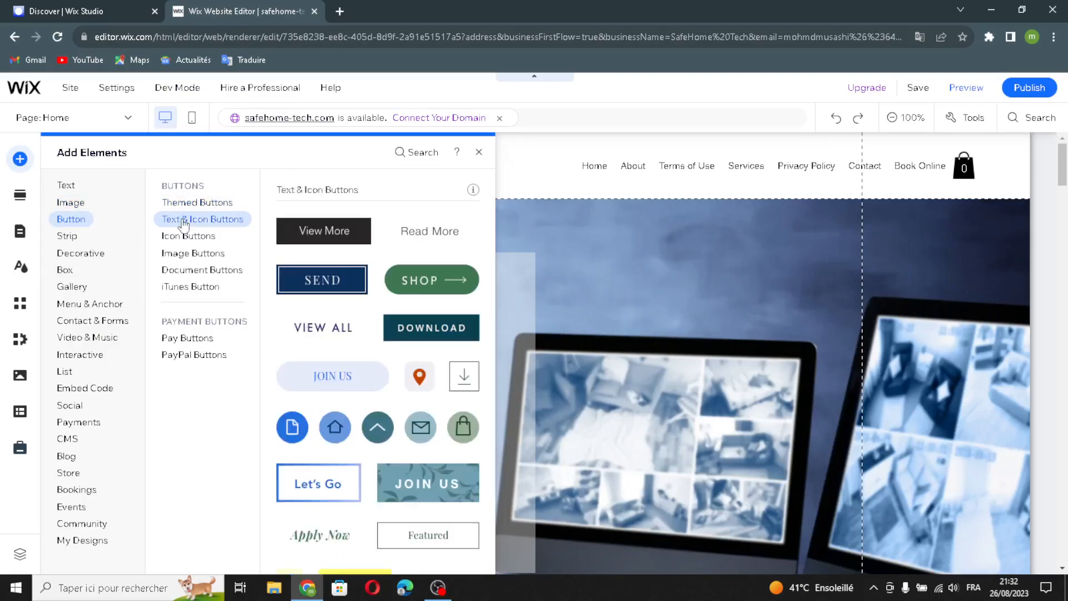
left_click(223, 235)
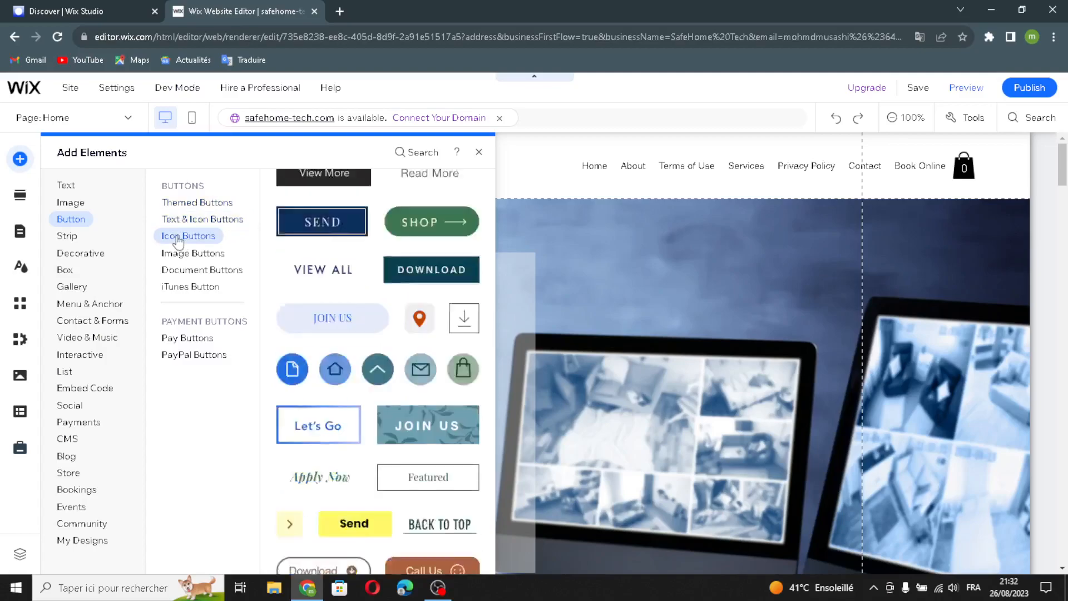
left_click(174, 255)
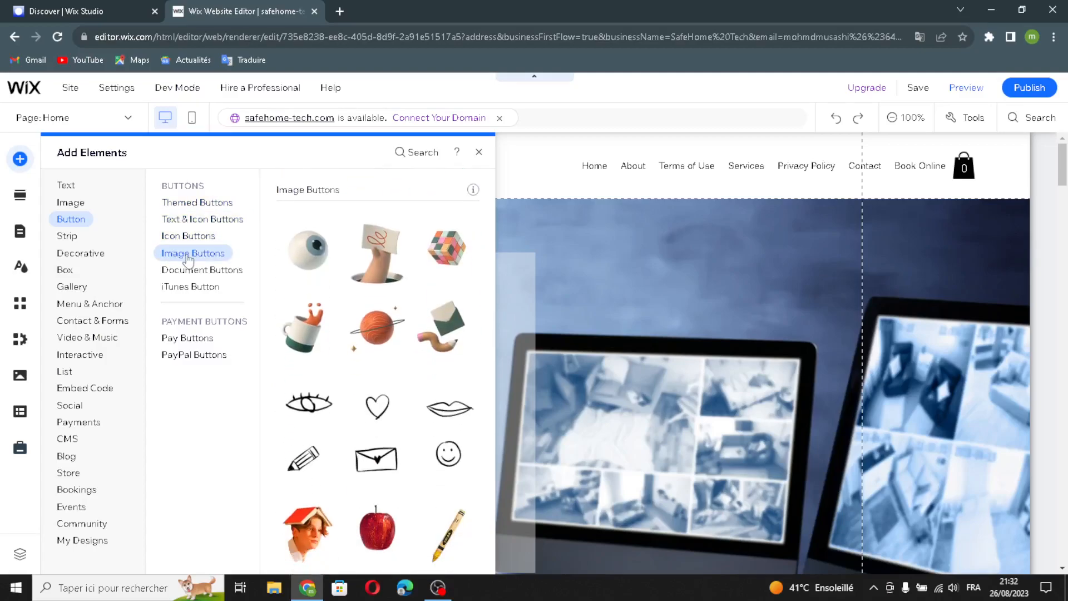
left_click(166, 271)
left_click(164, 287)
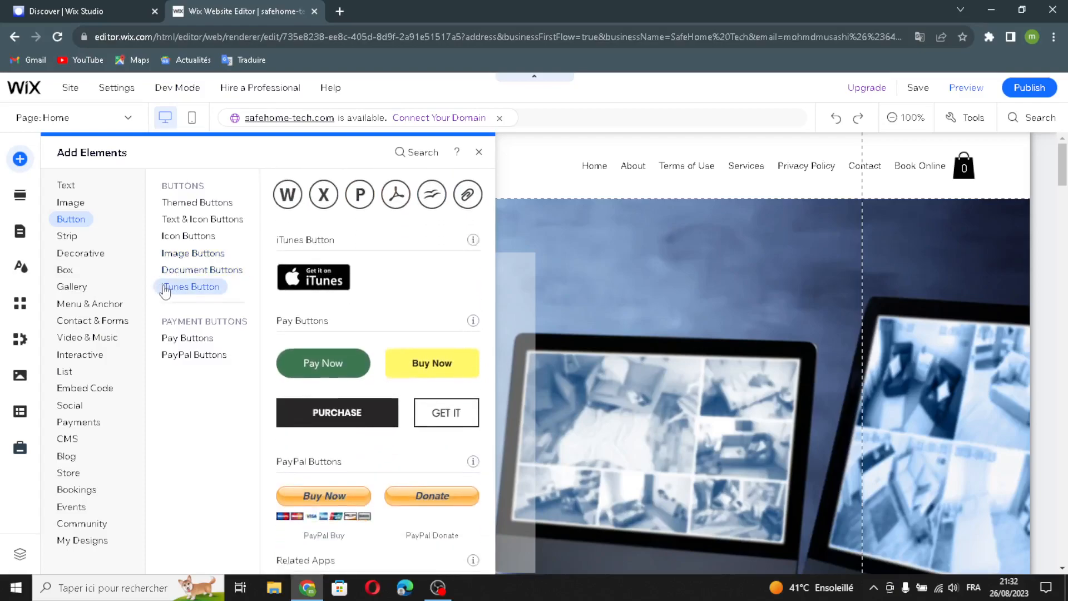
scroll(338, 264, "up", 5)
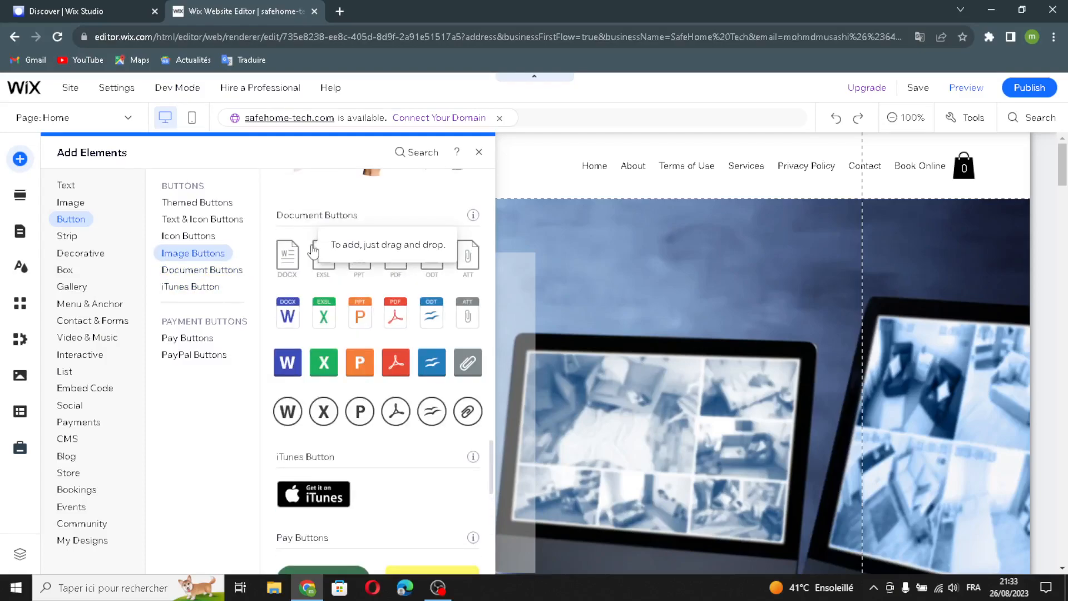
scroll(345, 292, "up", 9)
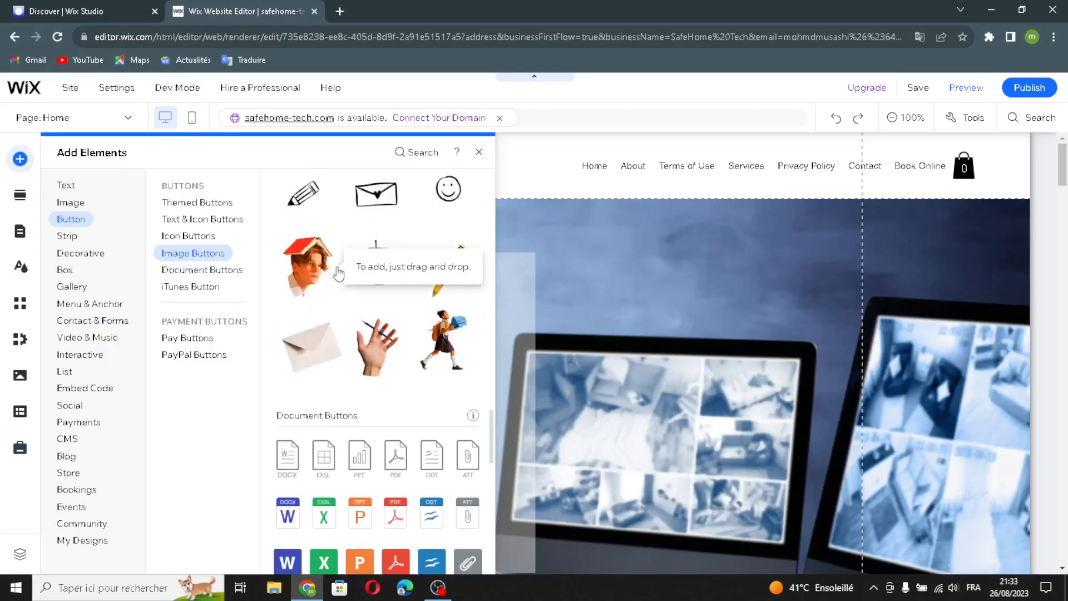
scroll(367, 267, "up", 10)
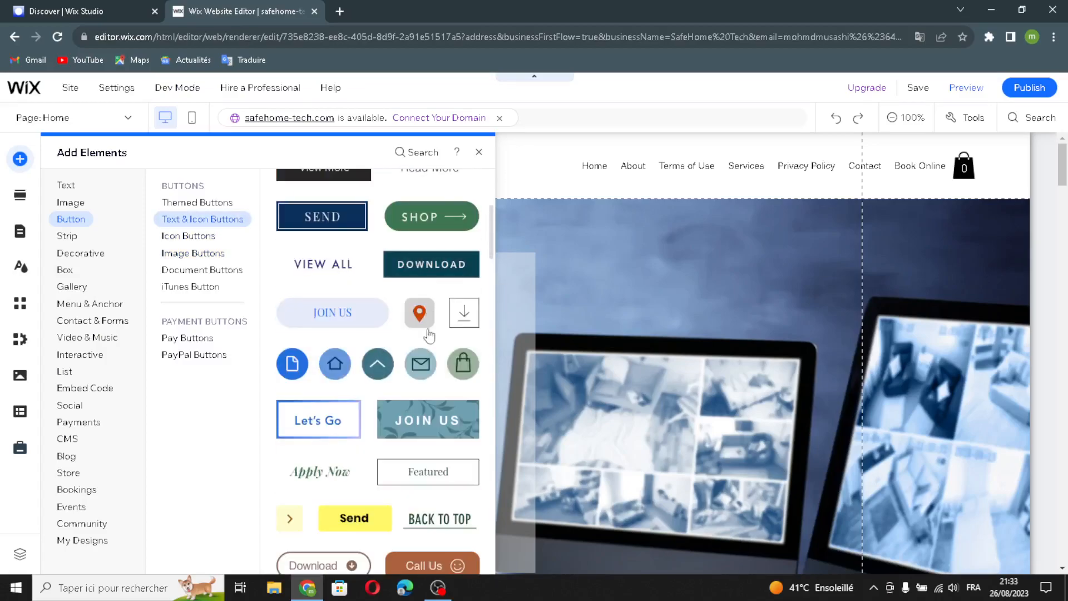
scroll(351, 293, "down", 6)
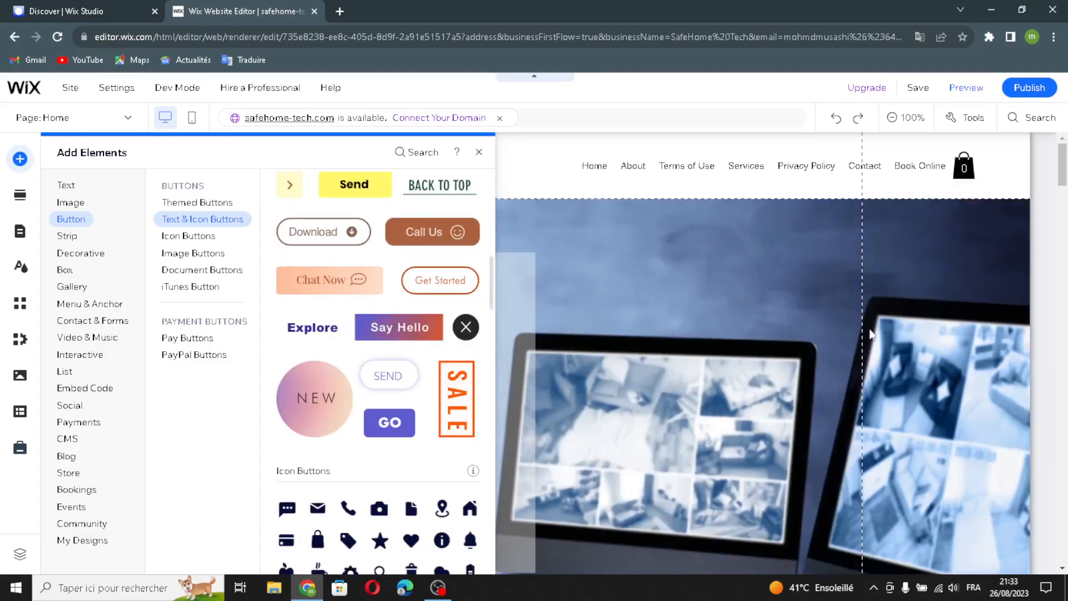
scroll(740, 385, "down", 7)
scroll(740, 385, "down", 10)
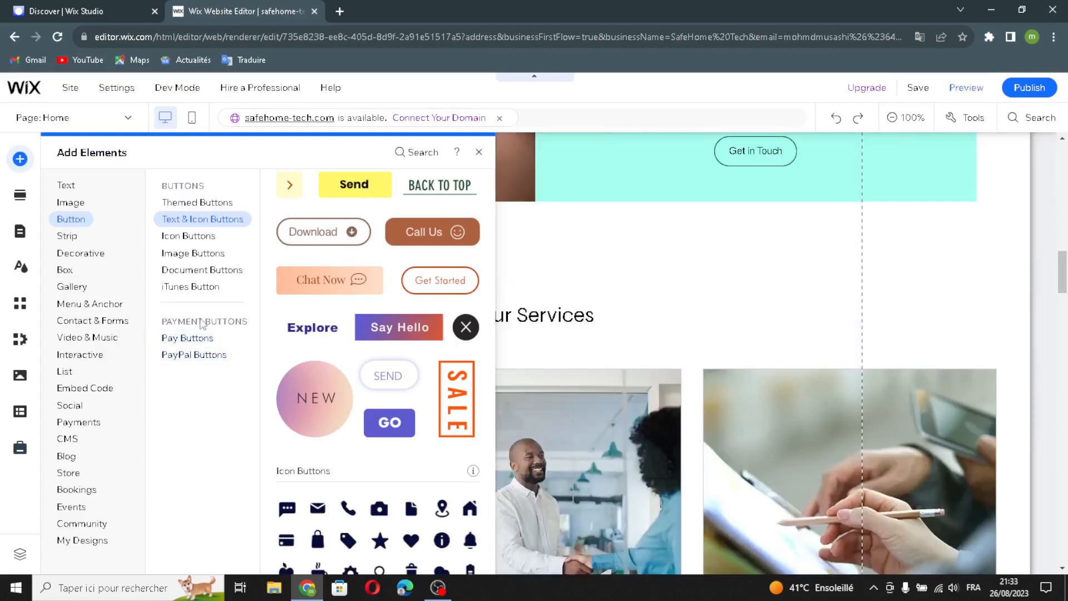
- View the pay and PayPal payment buttons offered among the button elements
left_click(181, 338)
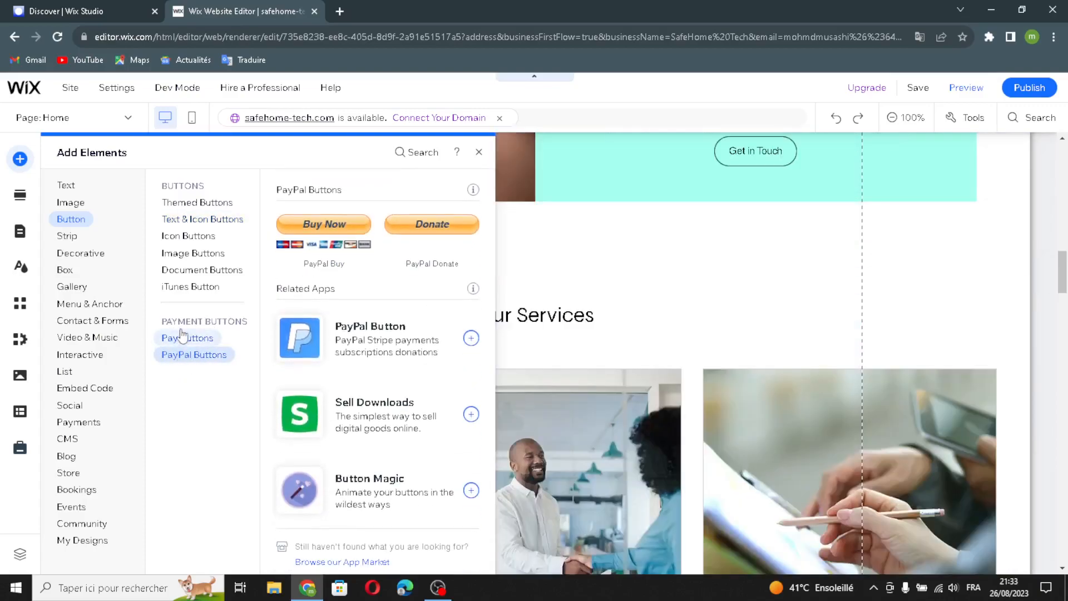
scroll(367, 312, "up", 10)
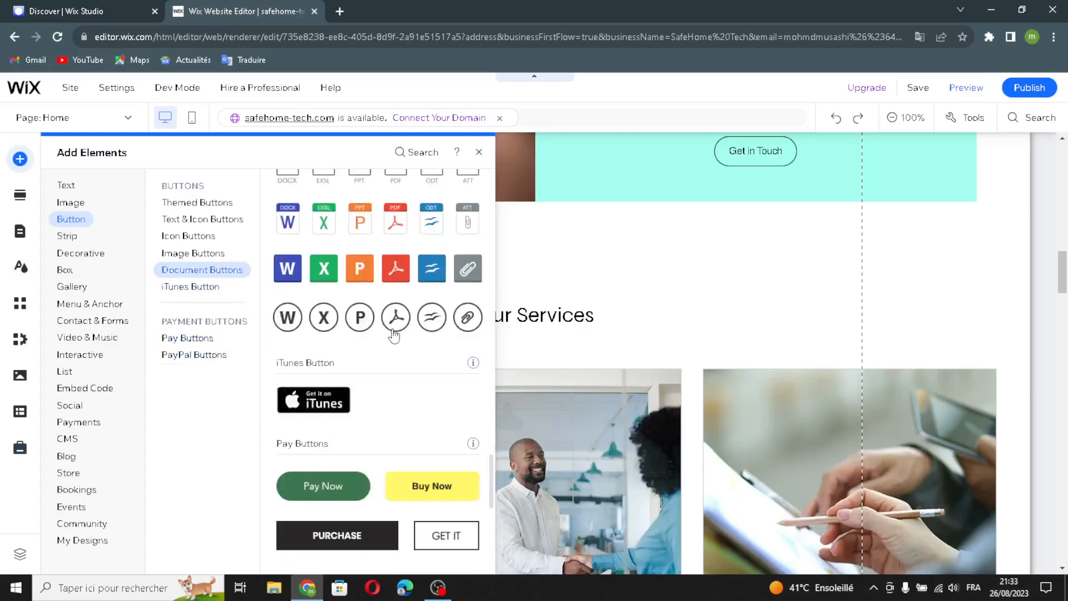
scroll(367, 334, "up", 5)
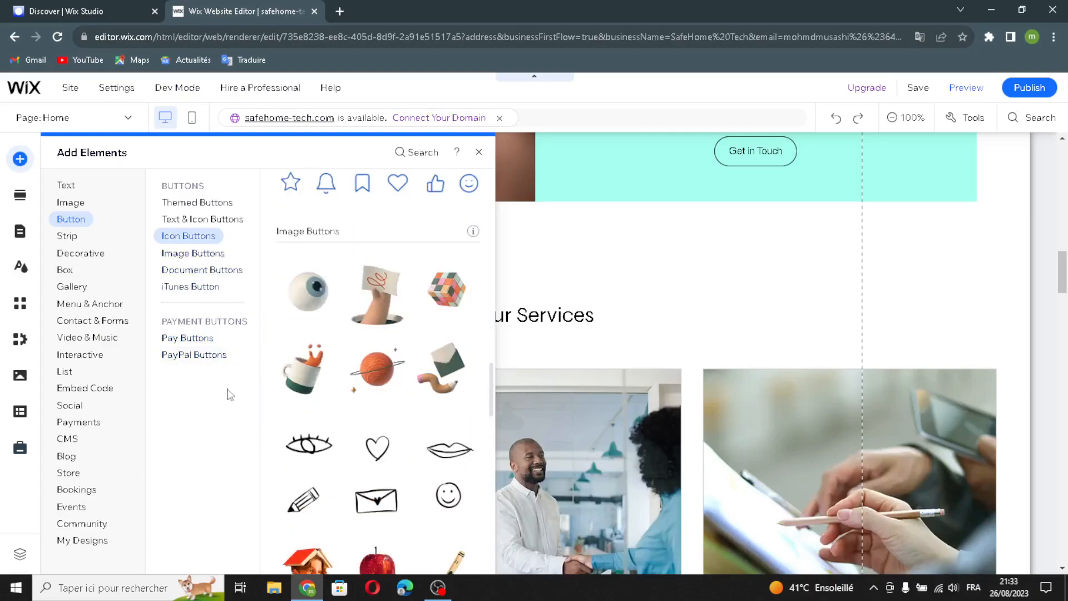
- Examine the strip designs for the Classic, Featured, About, Services, Contact, Welcome, Testimonials and Team categories
left_click(62, 238)
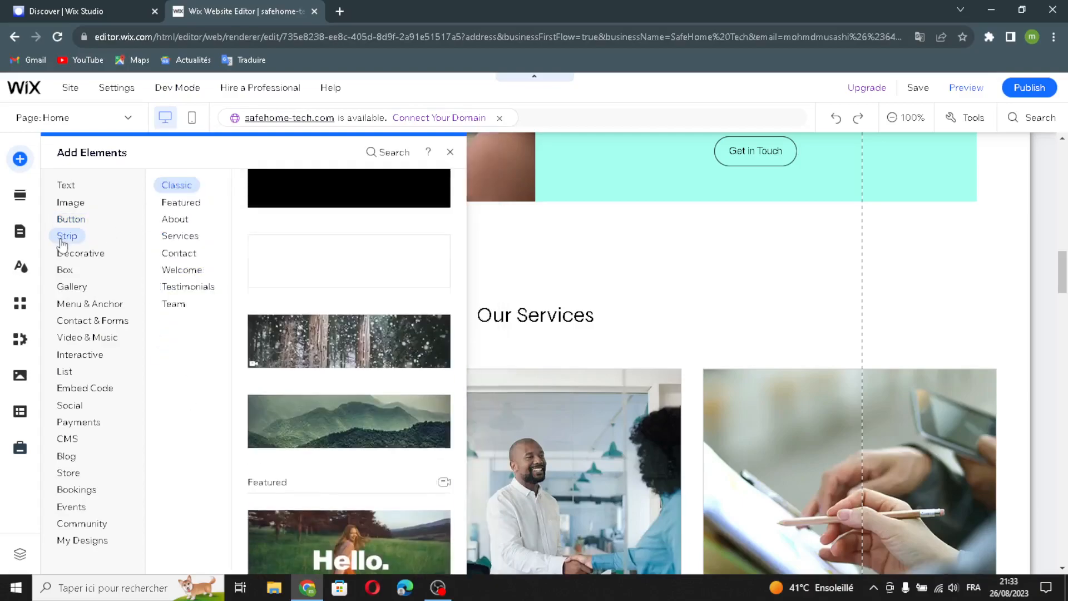
left_click(165, 202)
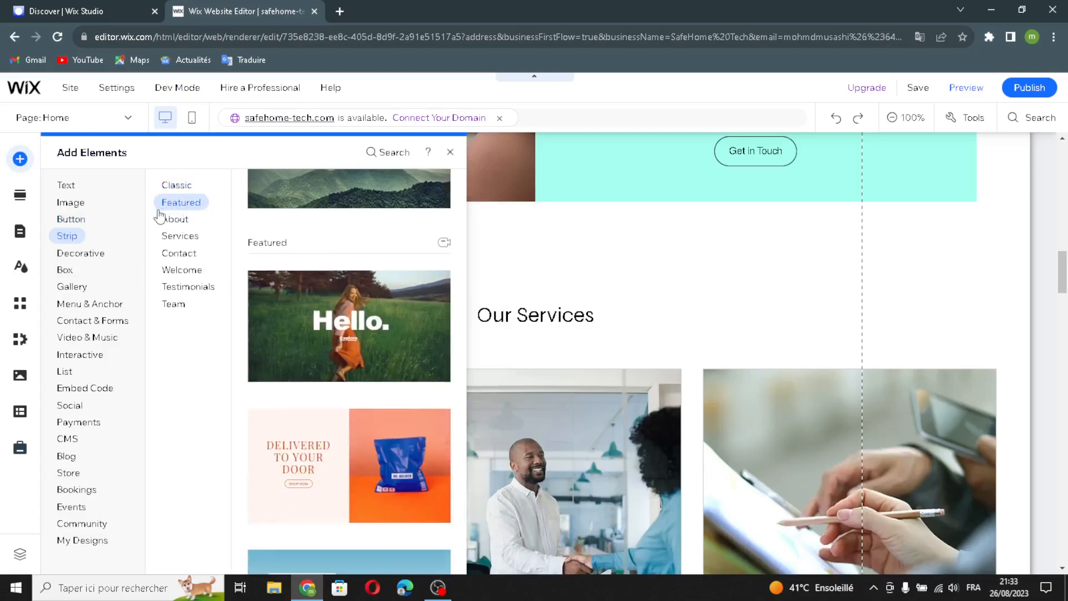
left_click(169, 220)
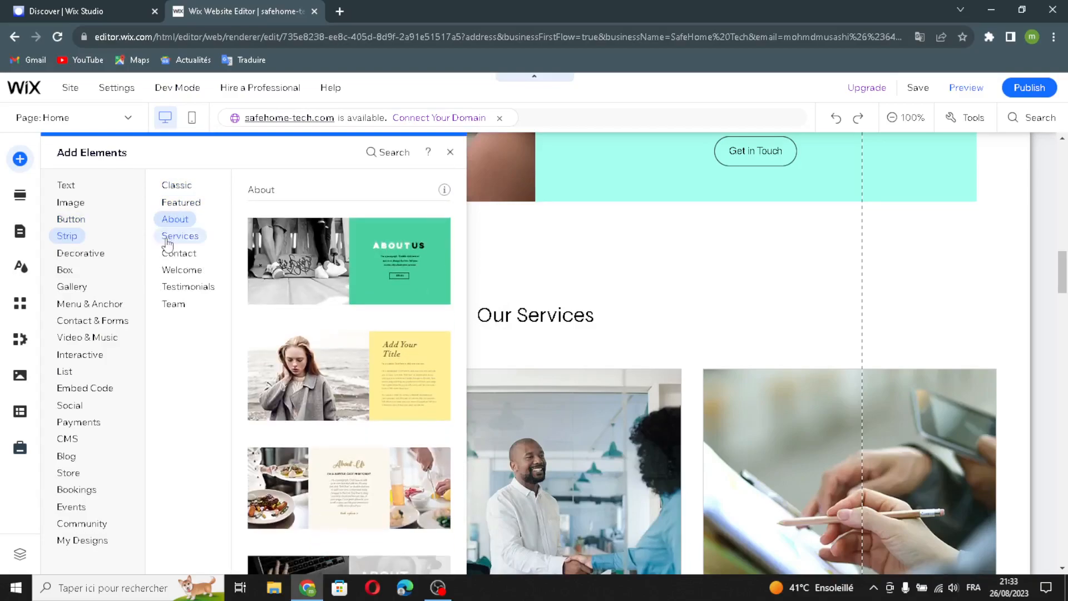
left_click(167, 239)
left_click(168, 255)
left_click(172, 271)
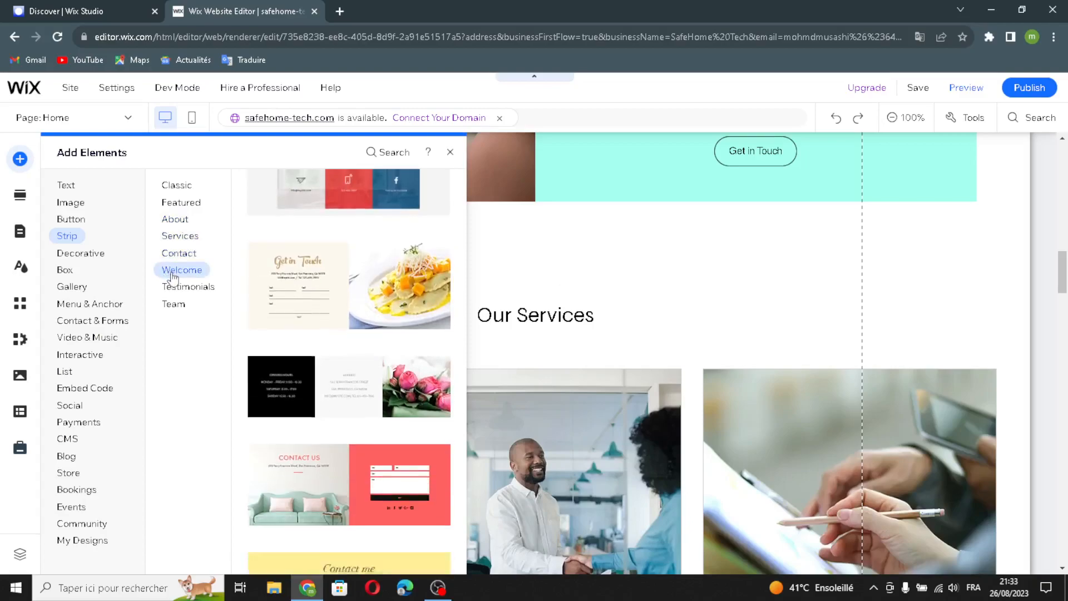
left_click(175, 287)
left_click(172, 306)
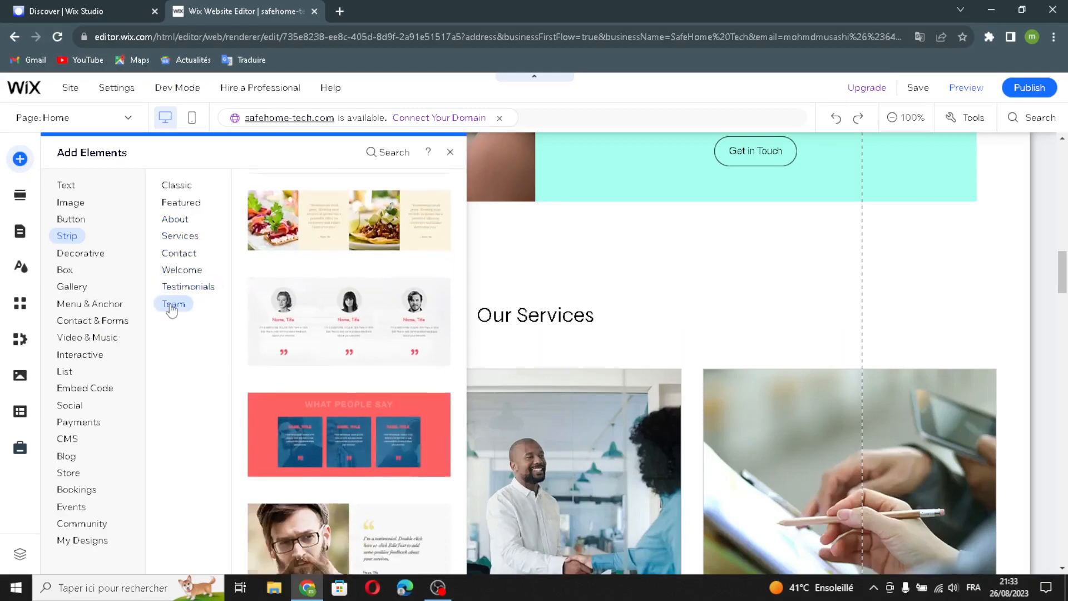
scroll(345, 256, "up", 15)
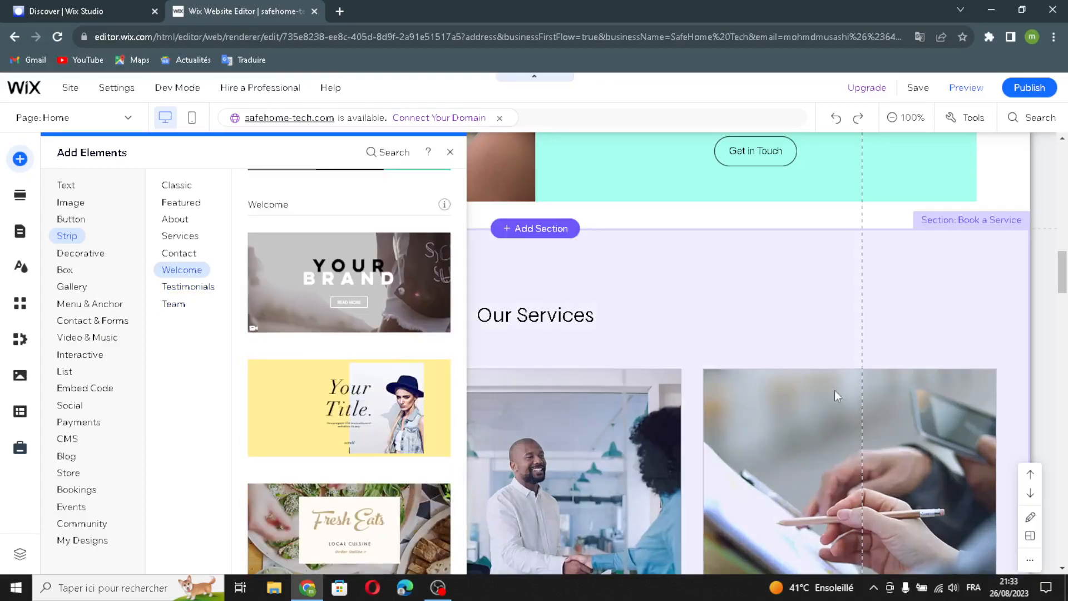
scroll(345, 345, "down", 1)
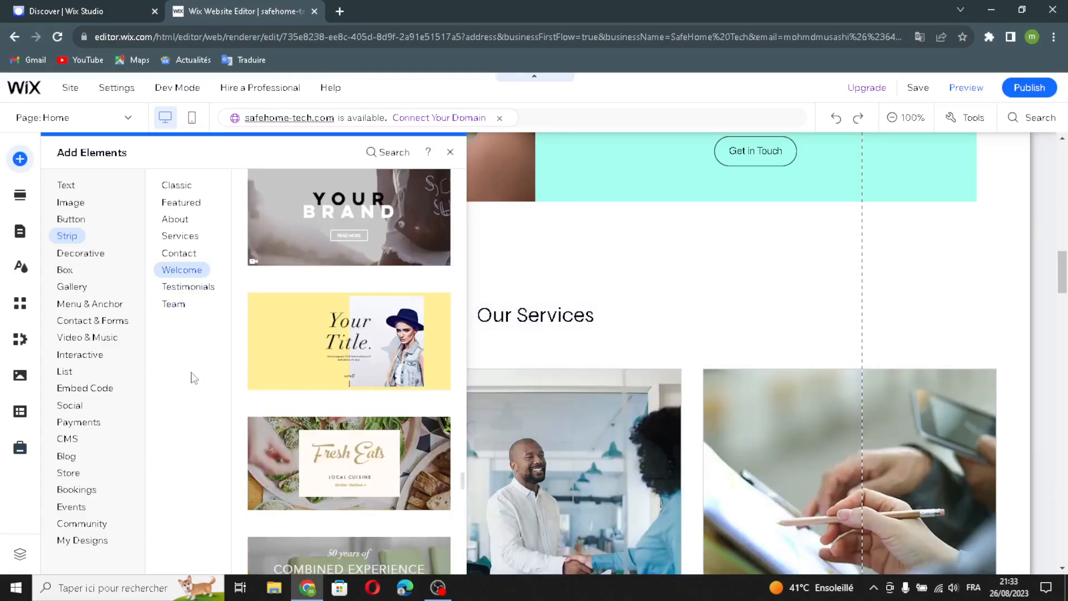
- Look through the decorative shapes, covering basic shapes, arrows, horizontal lines and vertical lines
left_click(81, 255)
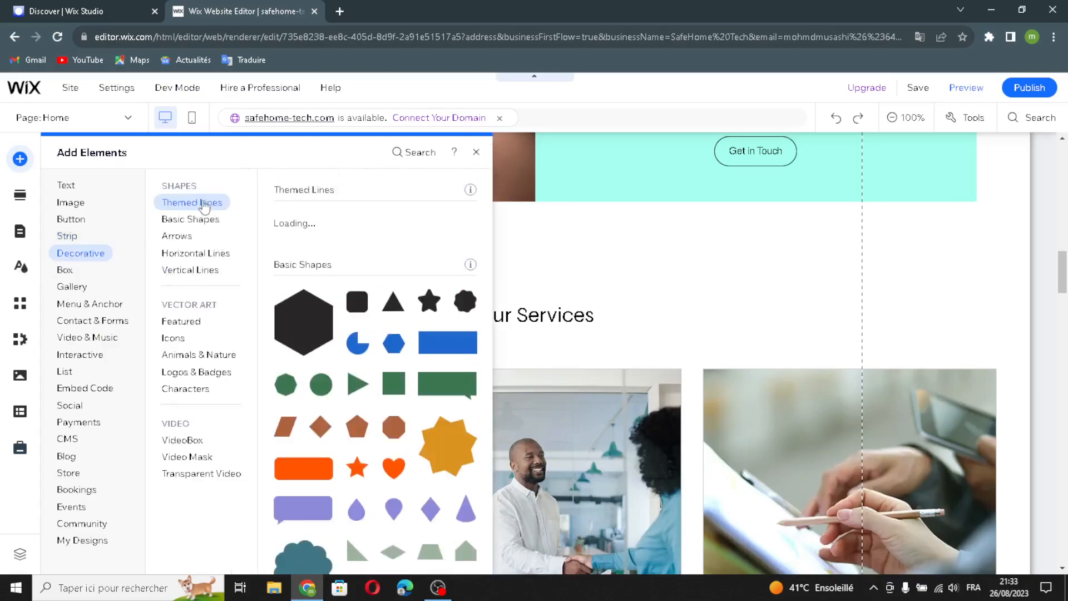
left_click(190, 219)
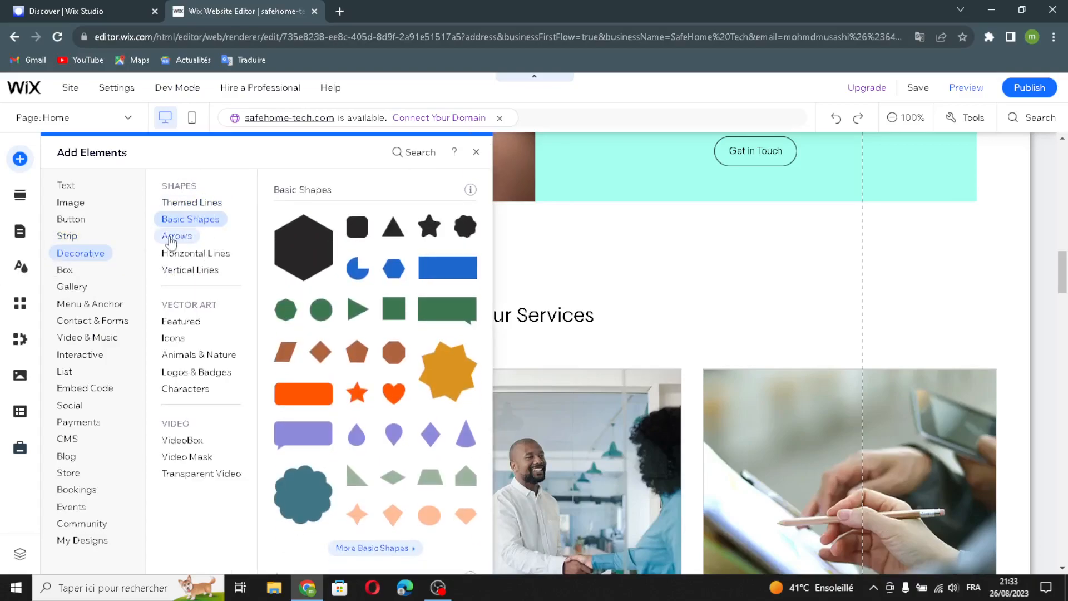
left_click(171, 237)
left_click(167, 254)
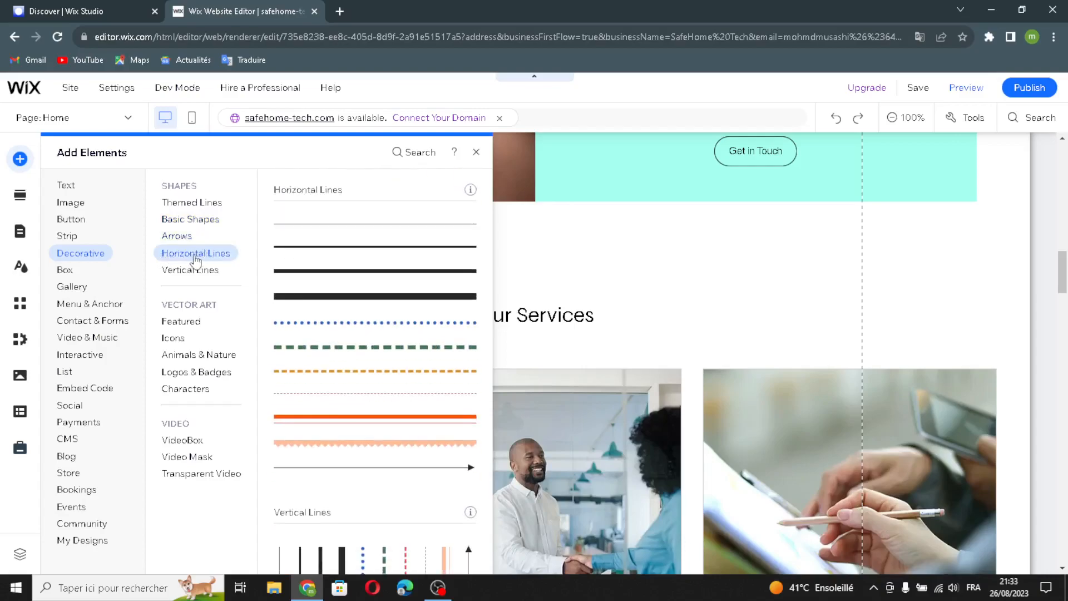
left_click(180, 273)
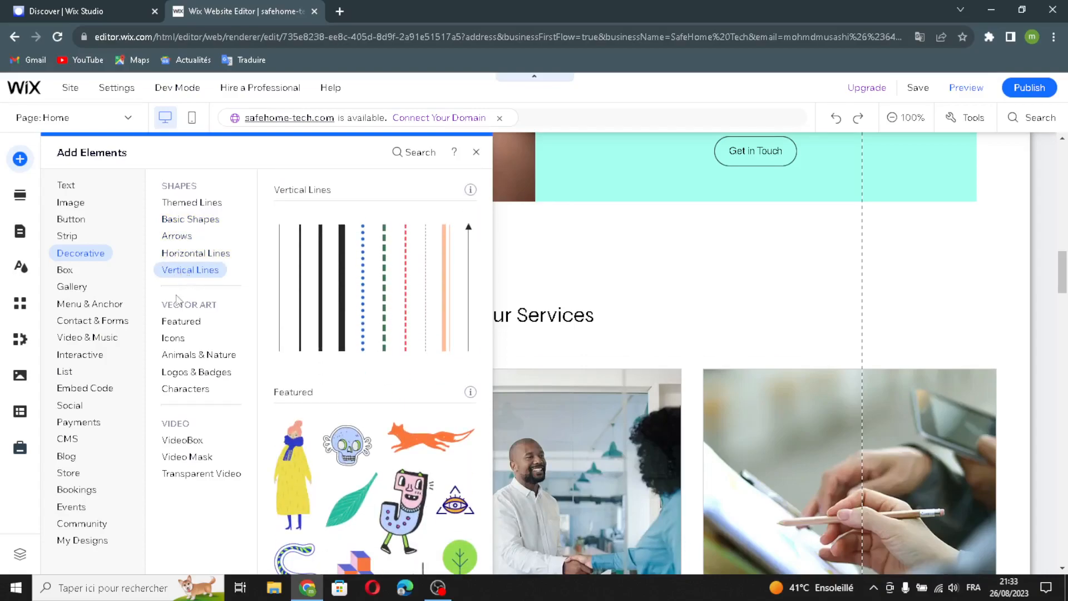
- Examine the decorative vector art, including featured art, icons, animals and nature, logos and badges, and characters
left_click(204, 321)
left_click(170, 337)
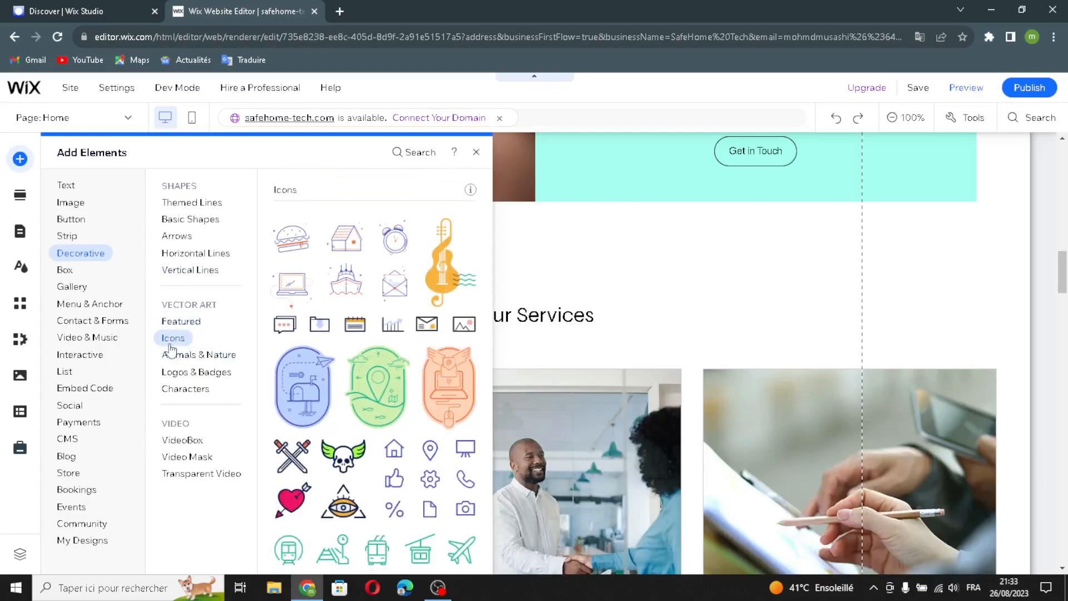
left_click(176, 357)
left_click(182, 376)
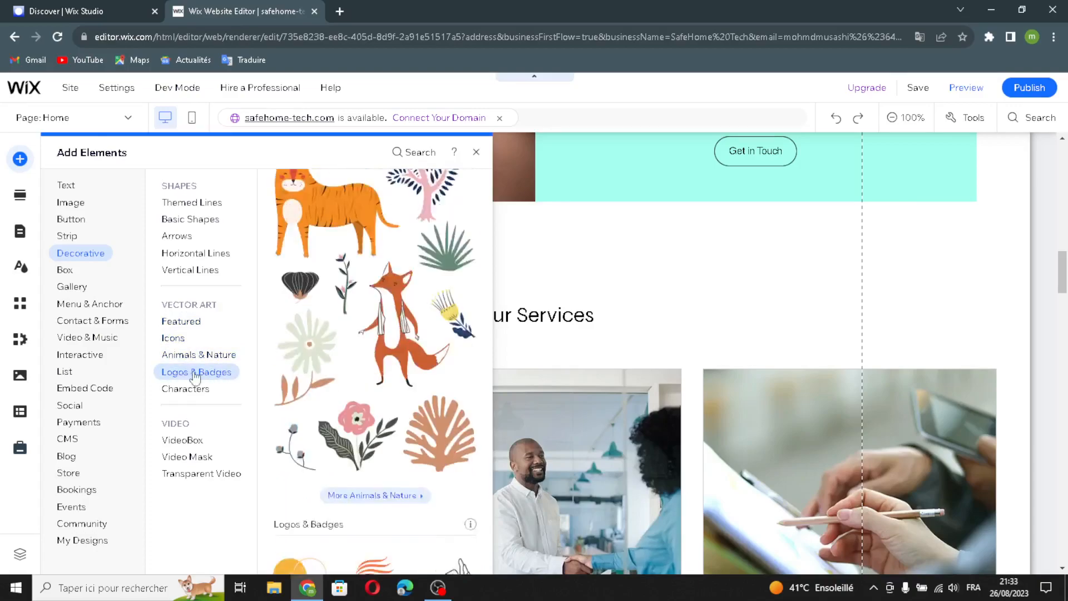
left_click(175, 390)
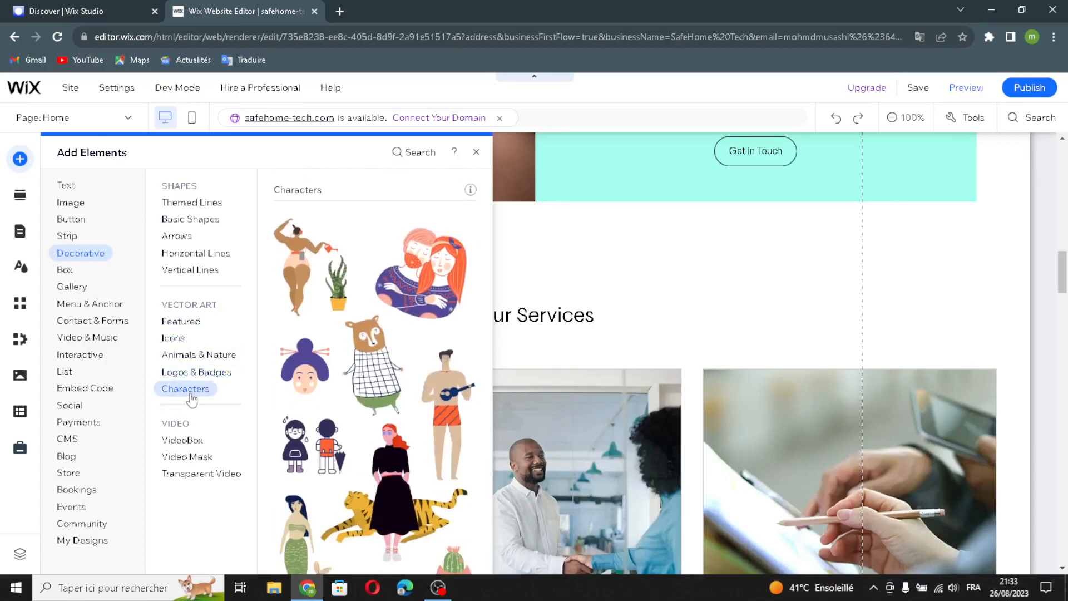
scroll(380, 280, "up", 5)
scroll(371, 289, "down", 4)
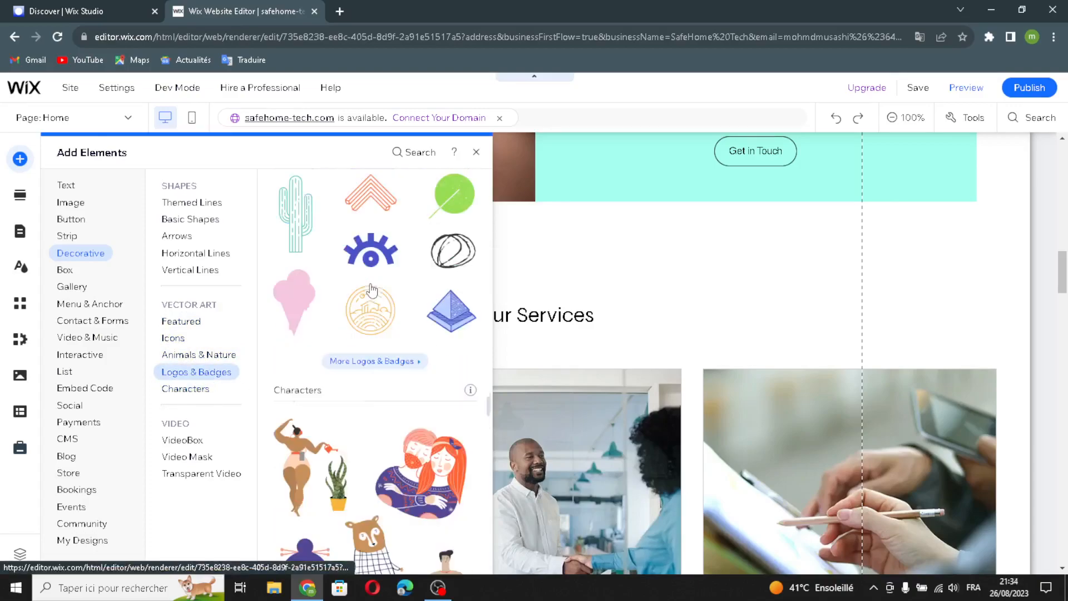
scroll(371, 295, "up", 10)
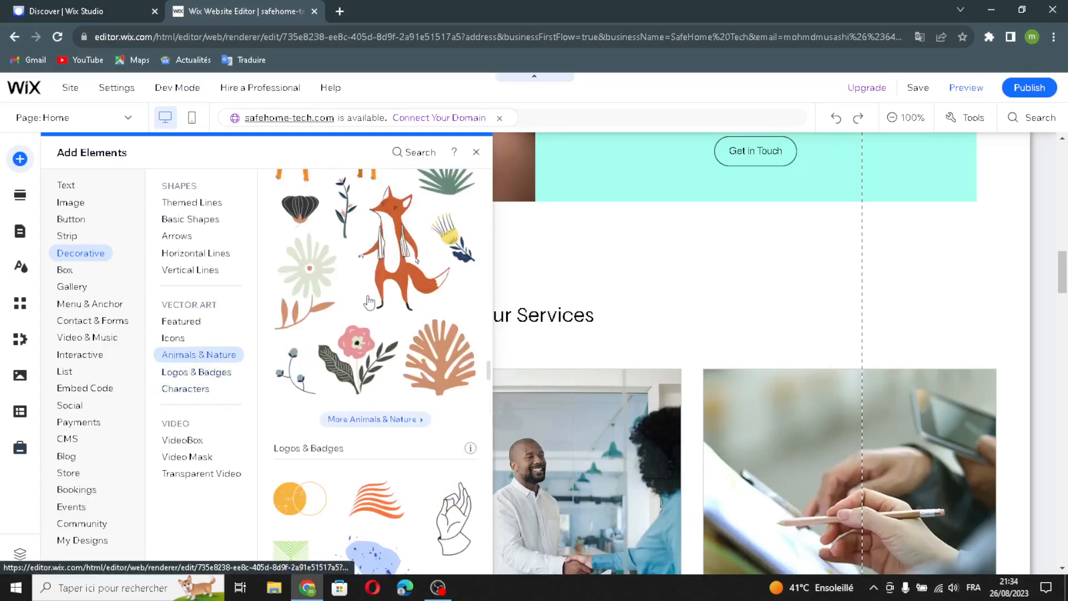
scroll(369, 302, "down", 3)
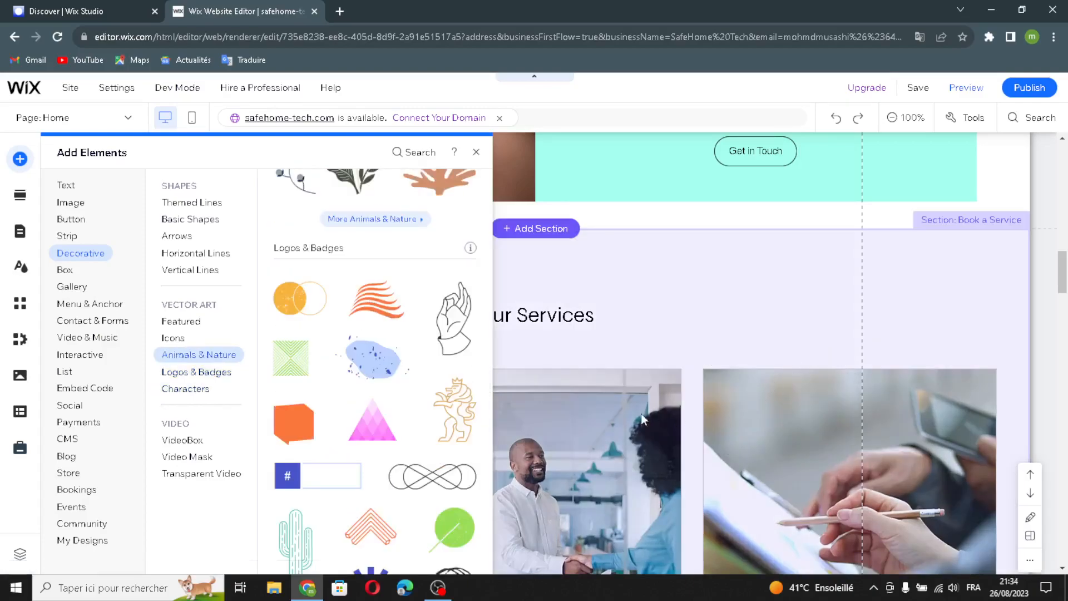
- View the decorative video elements: VideoBox, Video Mask and Transparent Video
left_click(180, 441)
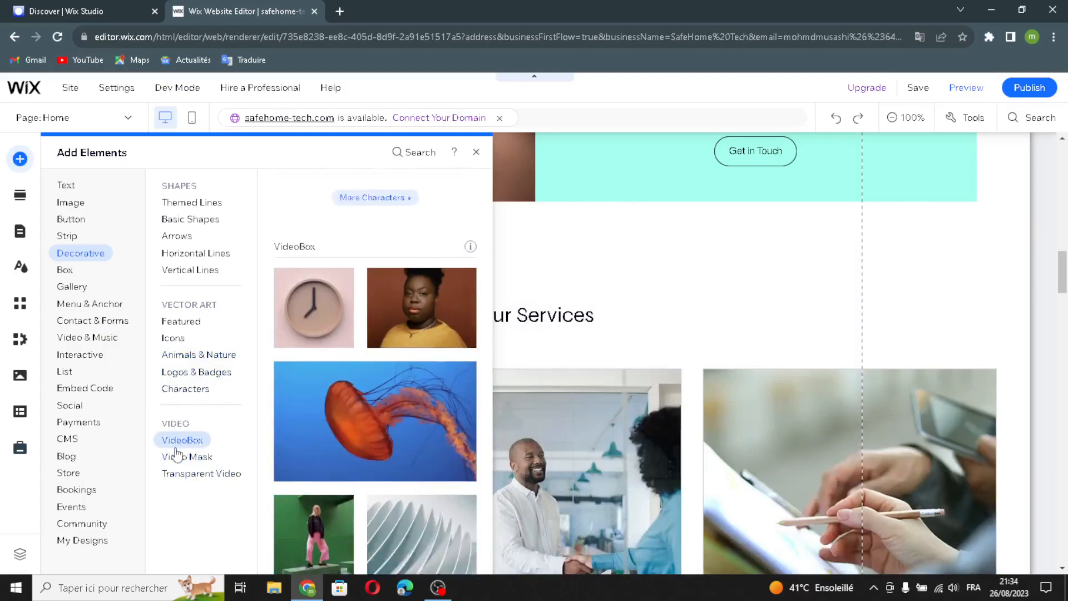
left_click(176, 455)
left_click(170, 445)
left_click(169, 458)
left_click(172, 473)
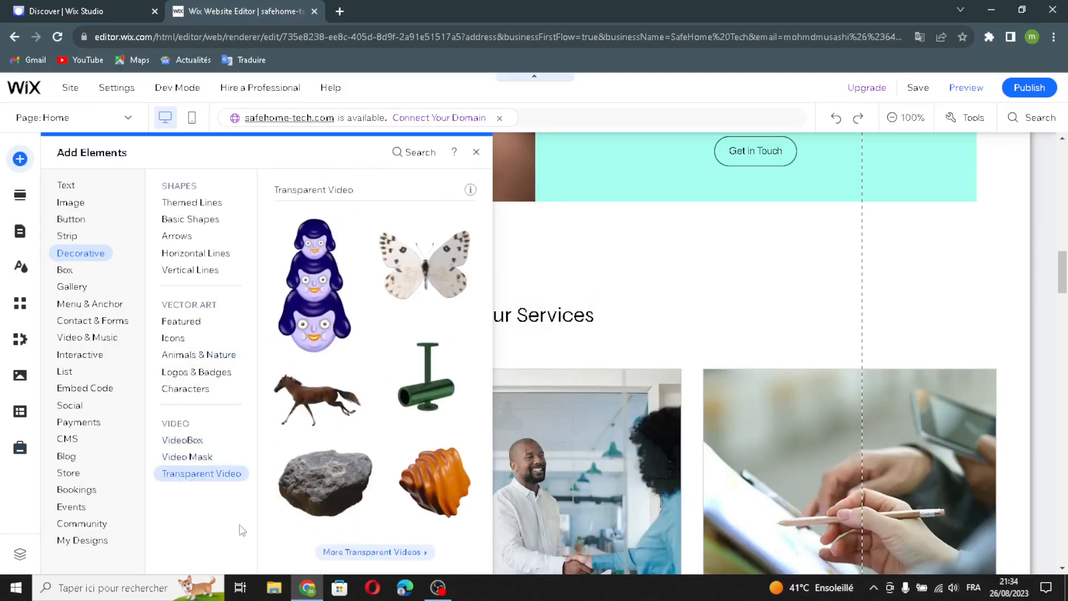
- Look through the box elements, covering themed boxes, container boxes, hover boxes and tabs
mouse_move(63, 277)
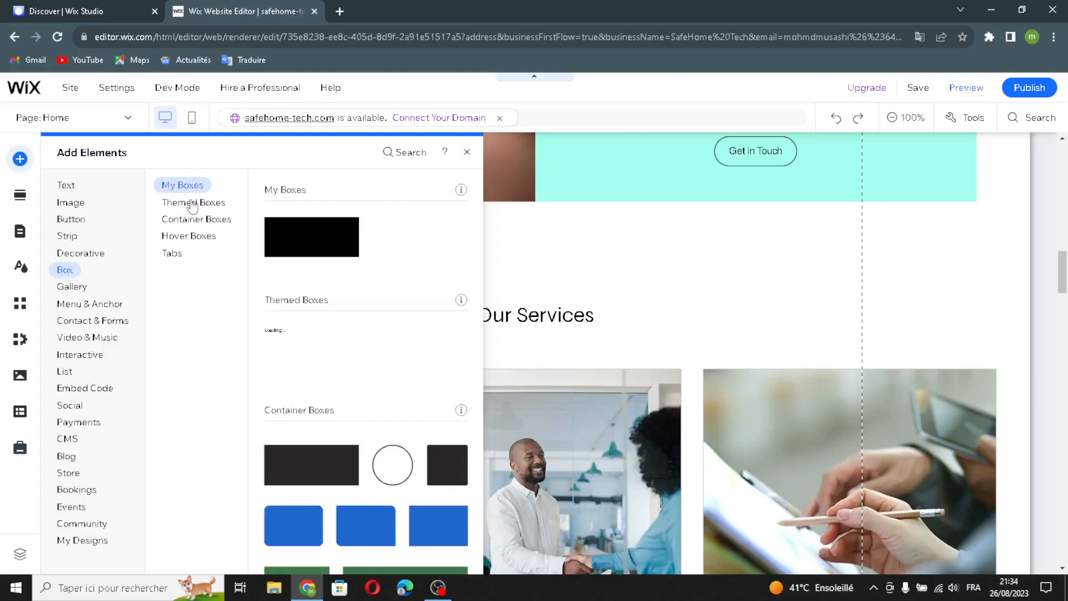
left_click(191, 204)
left_click(183, 219)
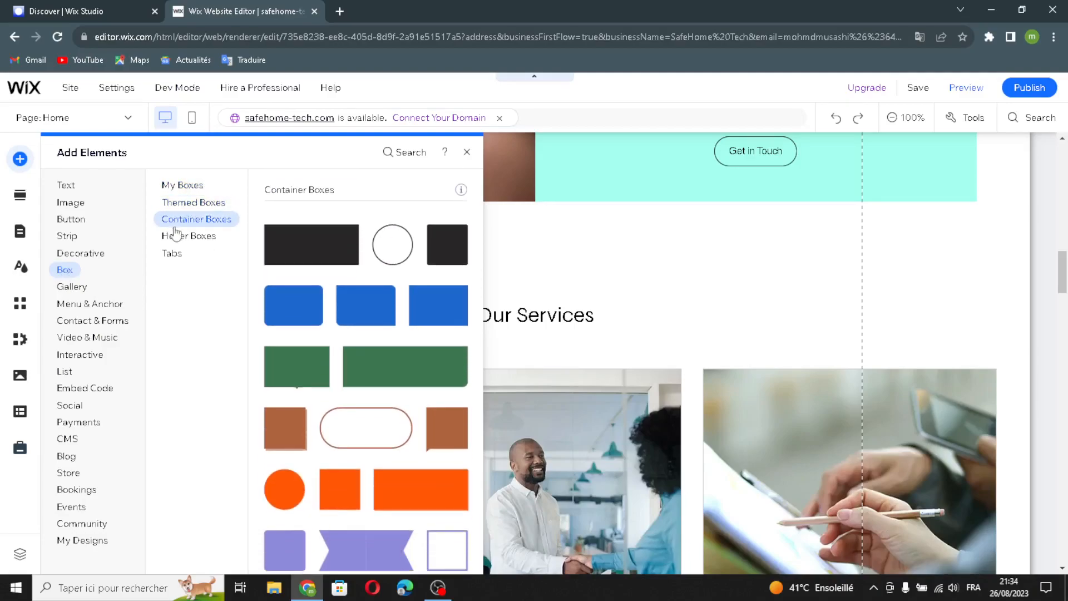
left_click(177, 234)
left_click(172, 252)
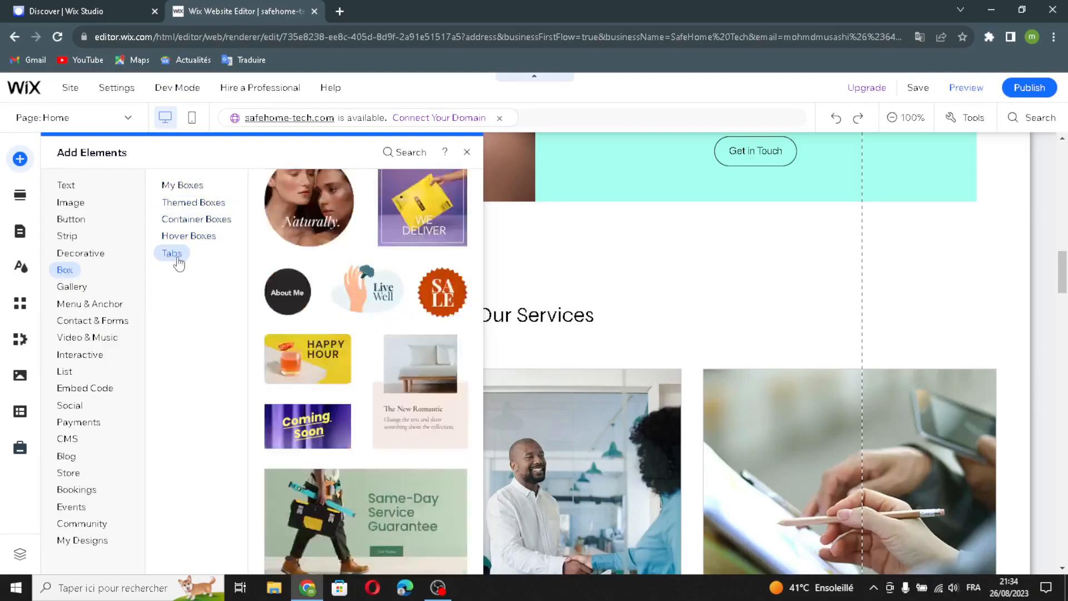
- Look through the gallery elements, covering recommended, Pro, grid, slider and more galleries
left_click(64, 290)
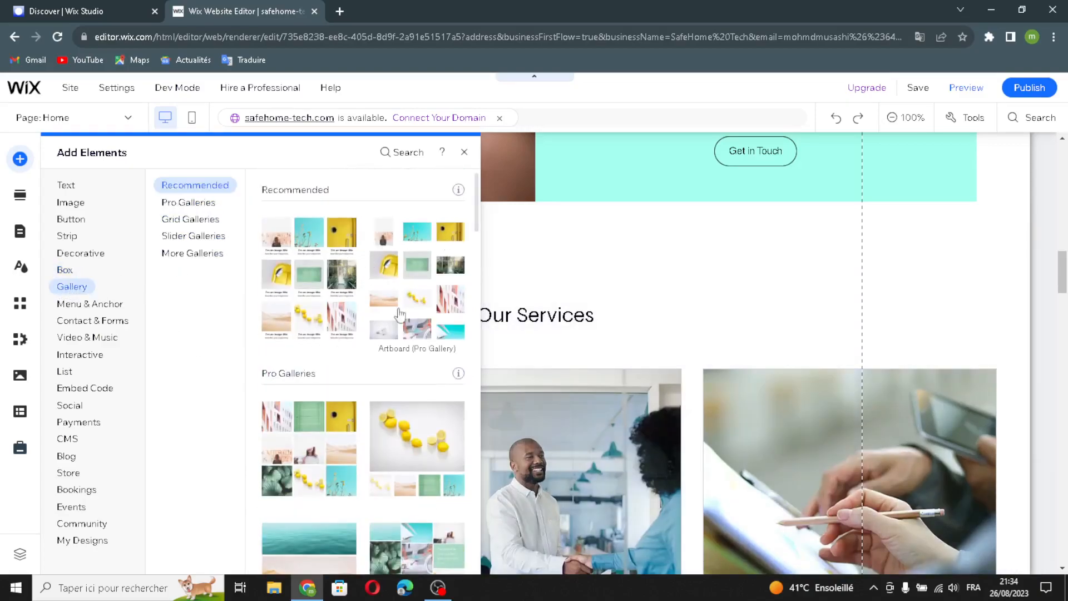
left_click(210, 200)
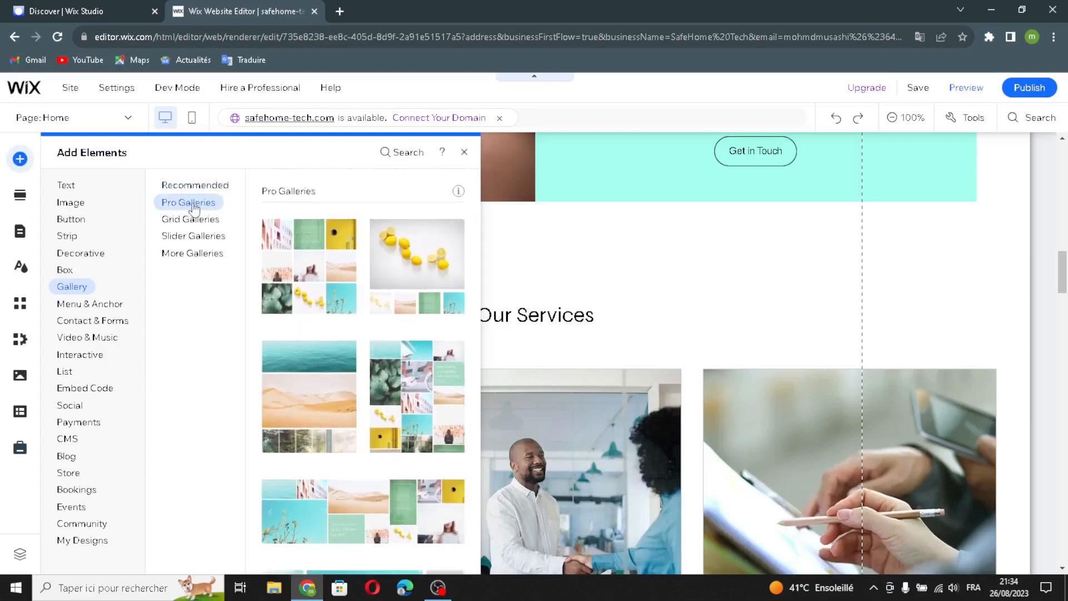
left_click(182, 225)
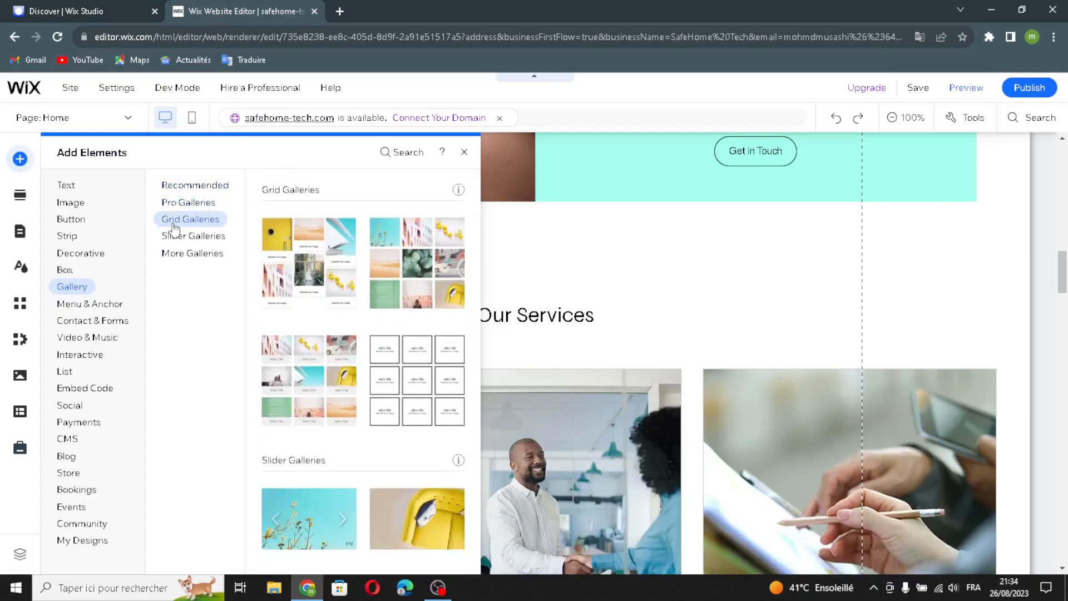
left_click(177, 238)
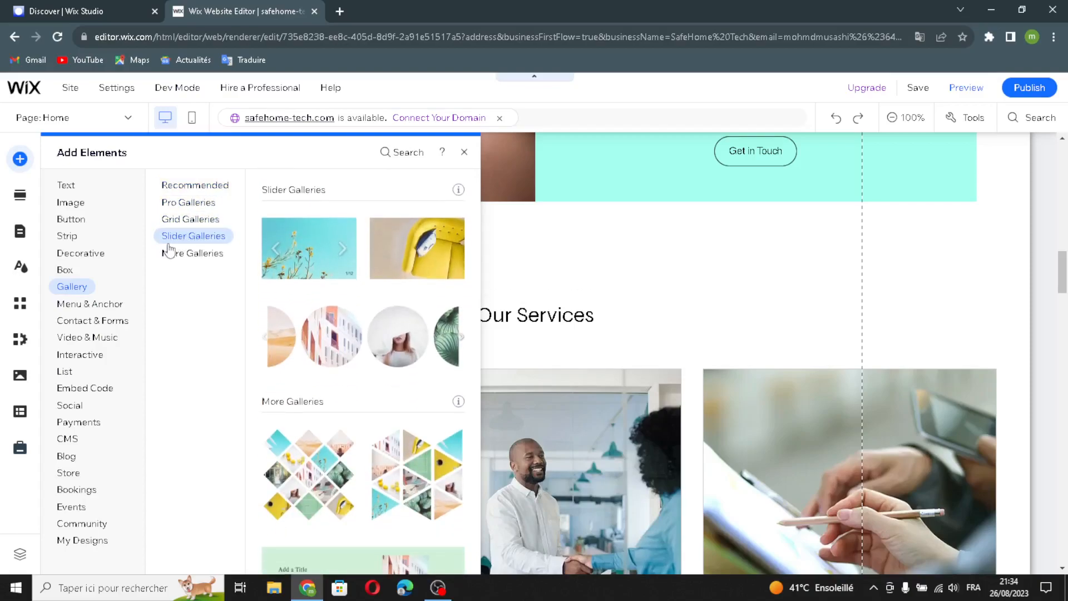
left_click(173, 253)
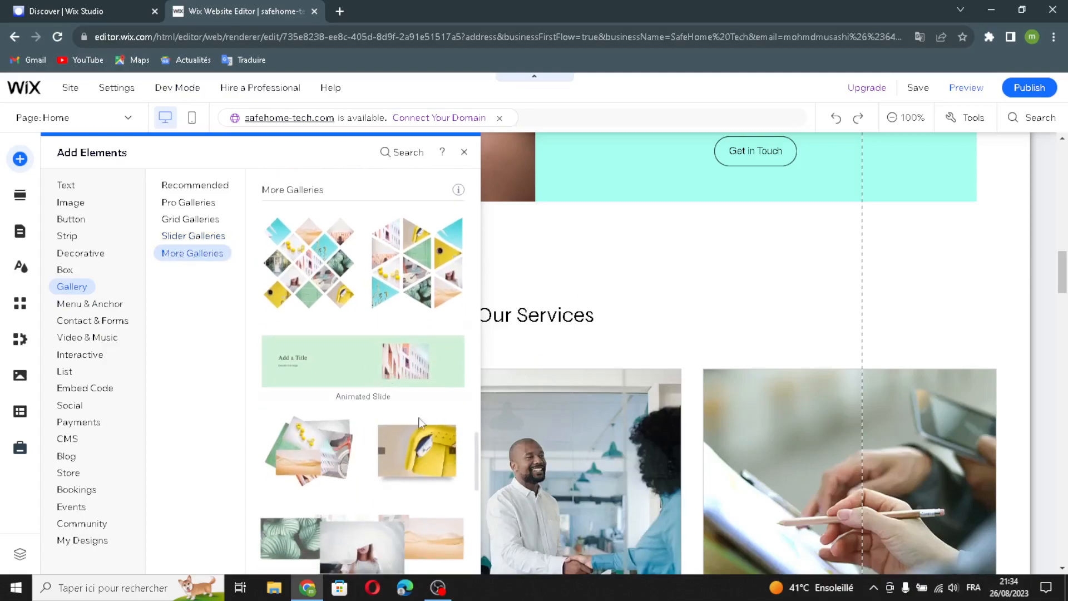
scroll(366, 329, "up", 15)
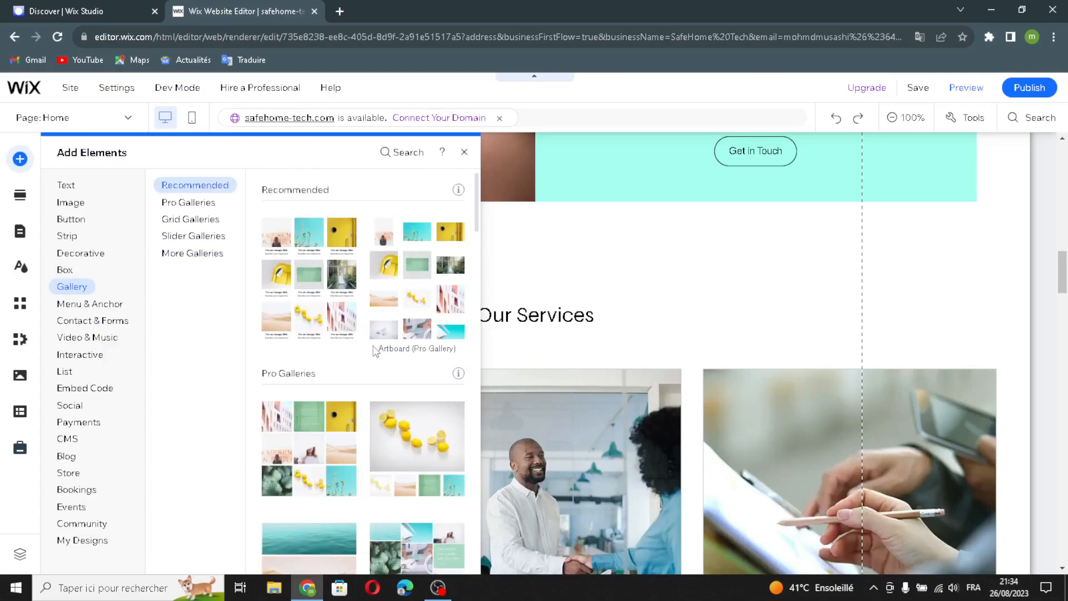
scroll(800, 385, "down", 12)
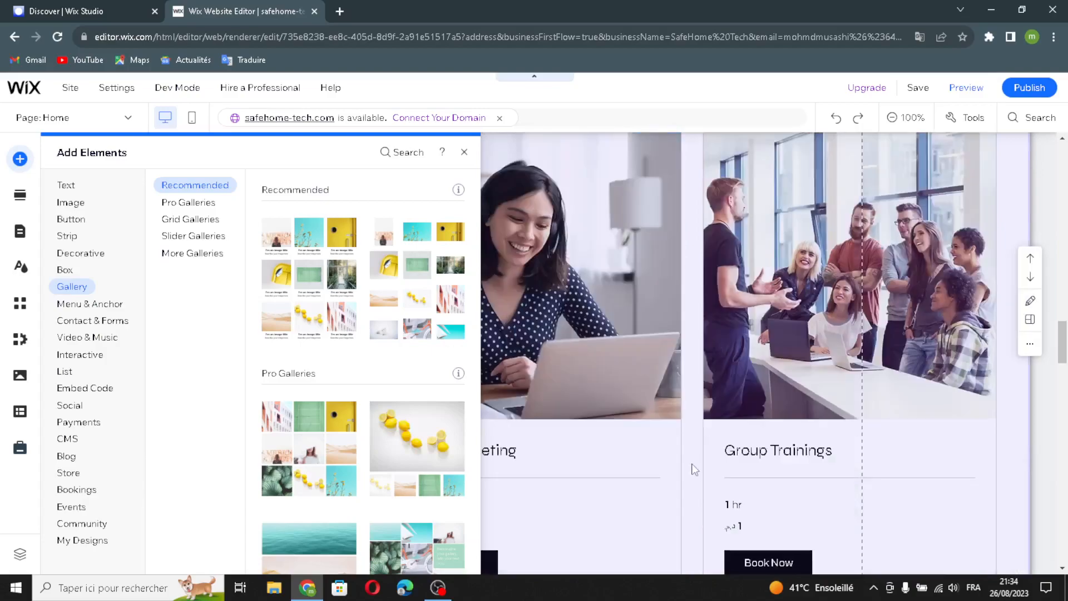
scroll(694, 466, "down", 1)
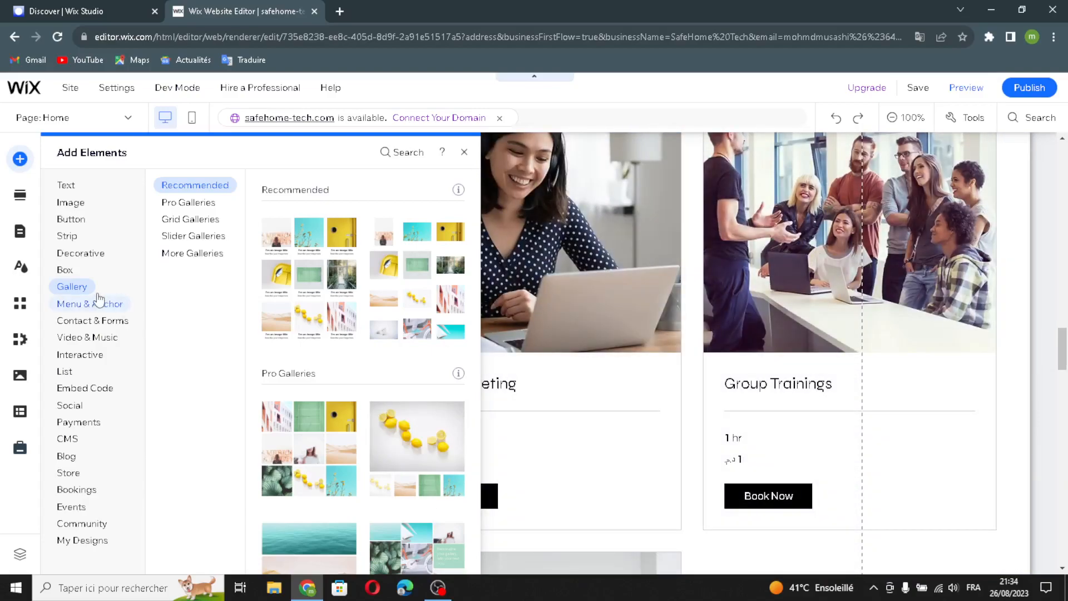
- Examine the menu and anchor elements, including horizontal menus, anchors, in-page menus and Site Search
left_click(89, 304)
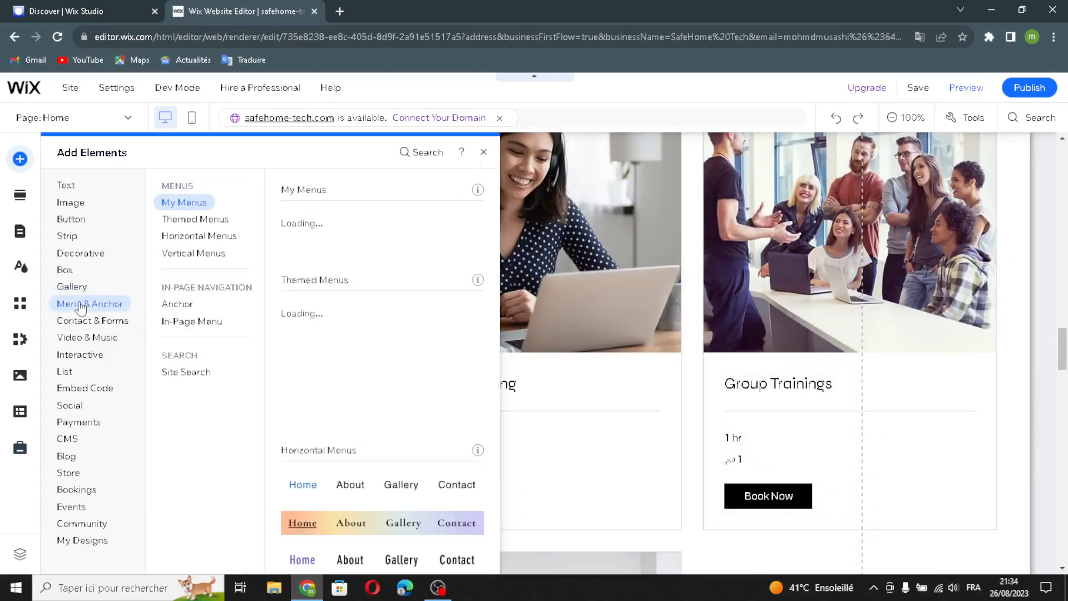
left_click(189, 236)
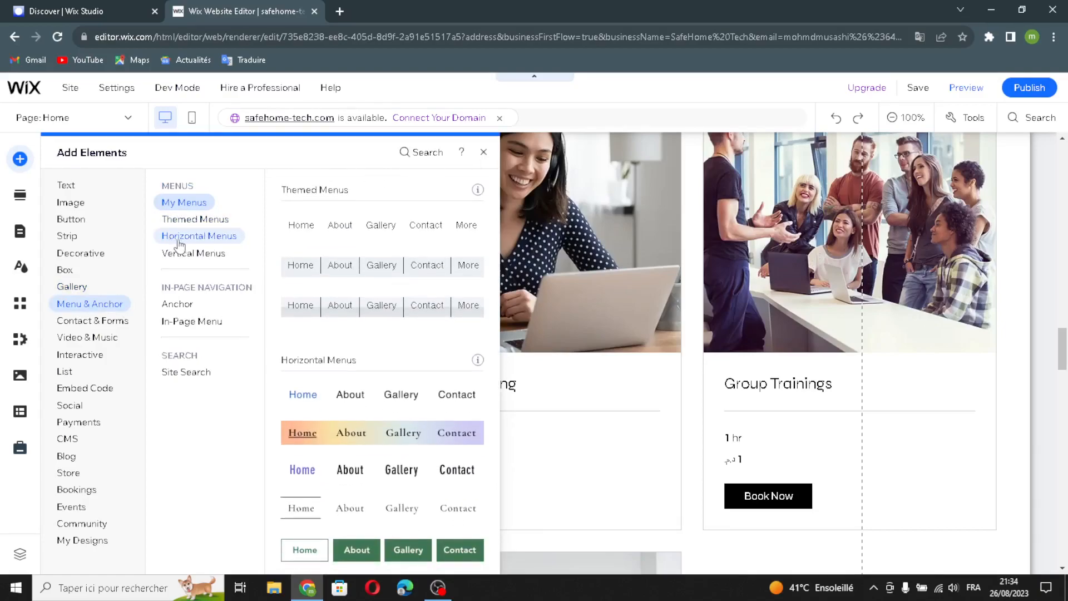
left_click(205, 252)
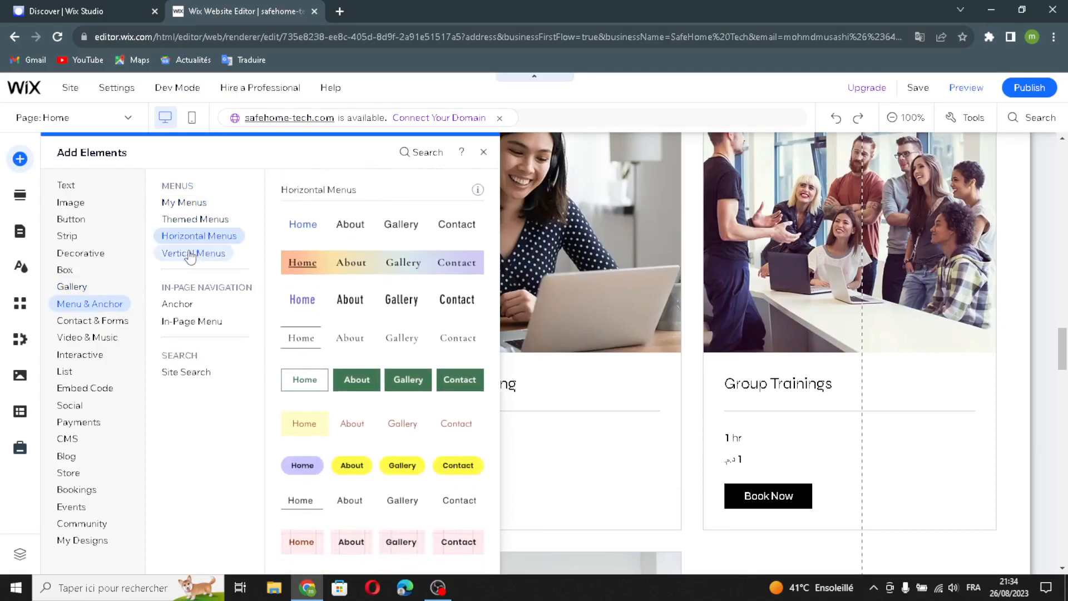
left_click(178, 305)
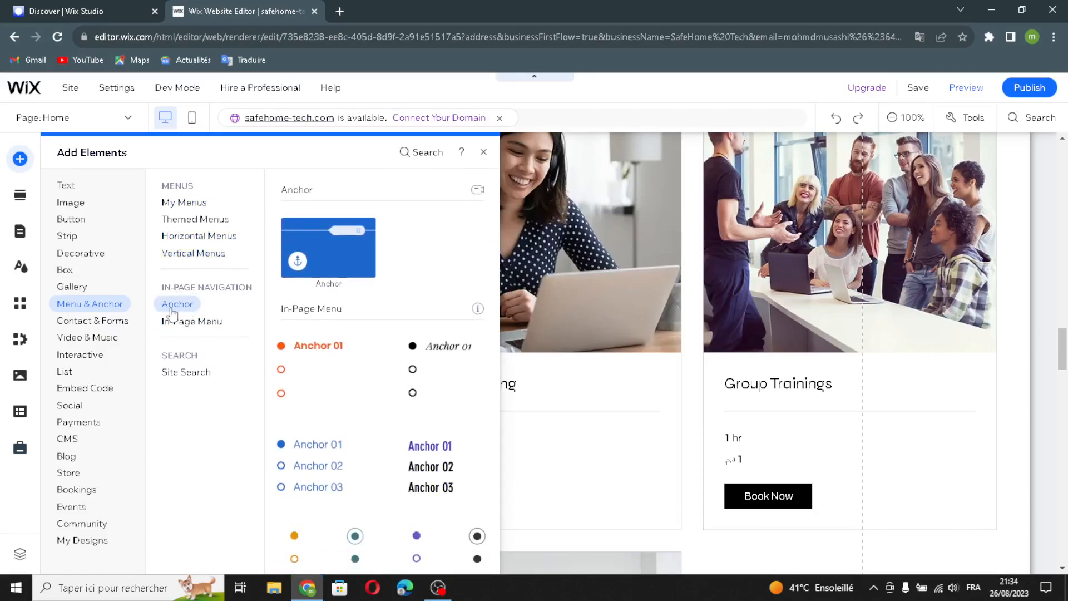
left_click(174, 326)
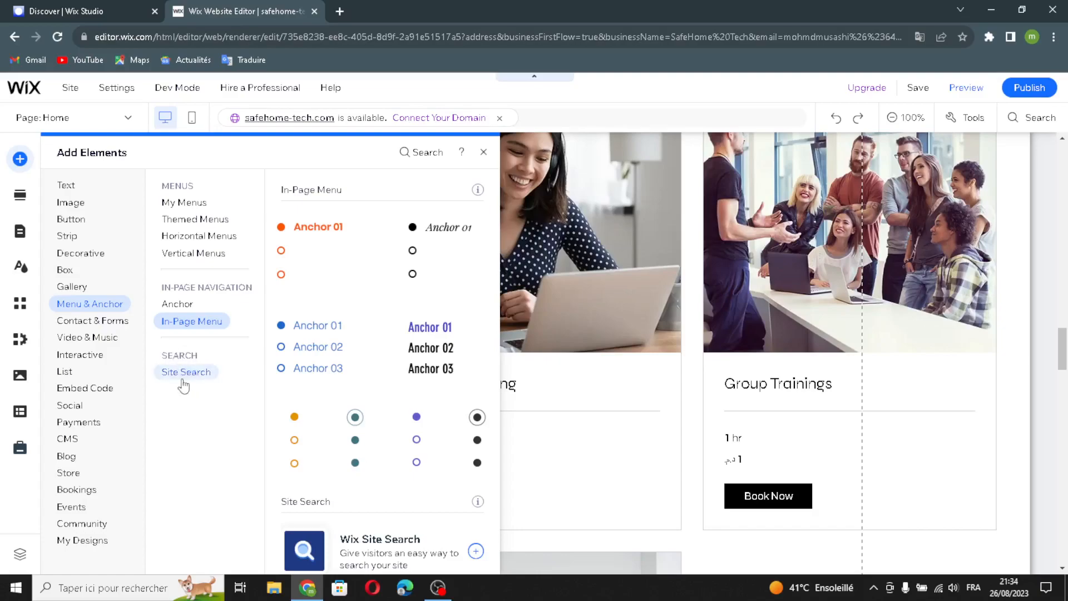
left_click(183, 373)
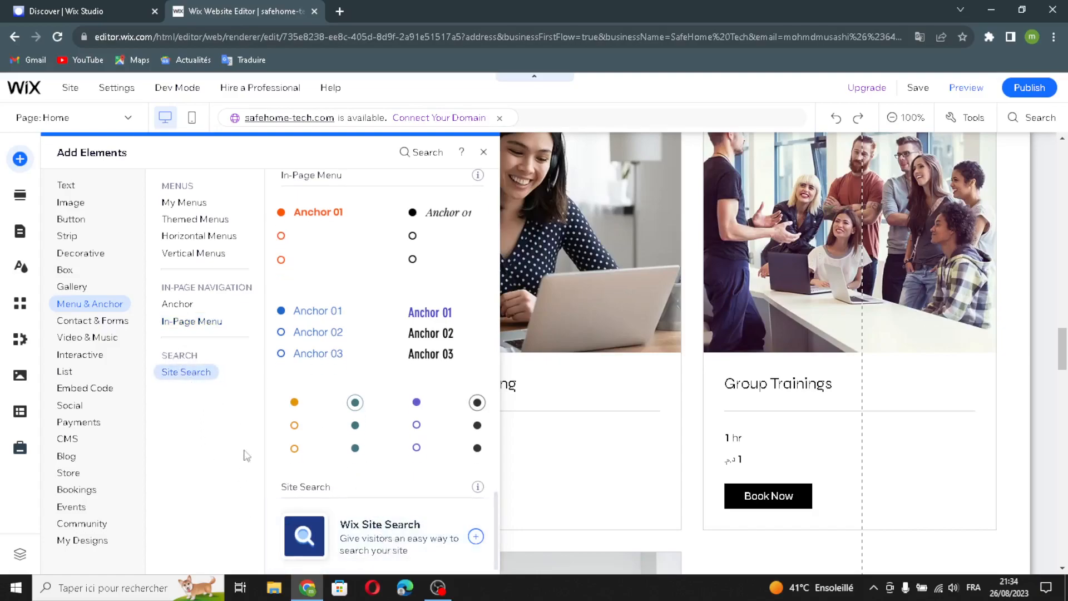
- Look through the form elements: contact, order, registration, donation, application, feedback, request, waiver and subscribe forms
left_click(89, 323)
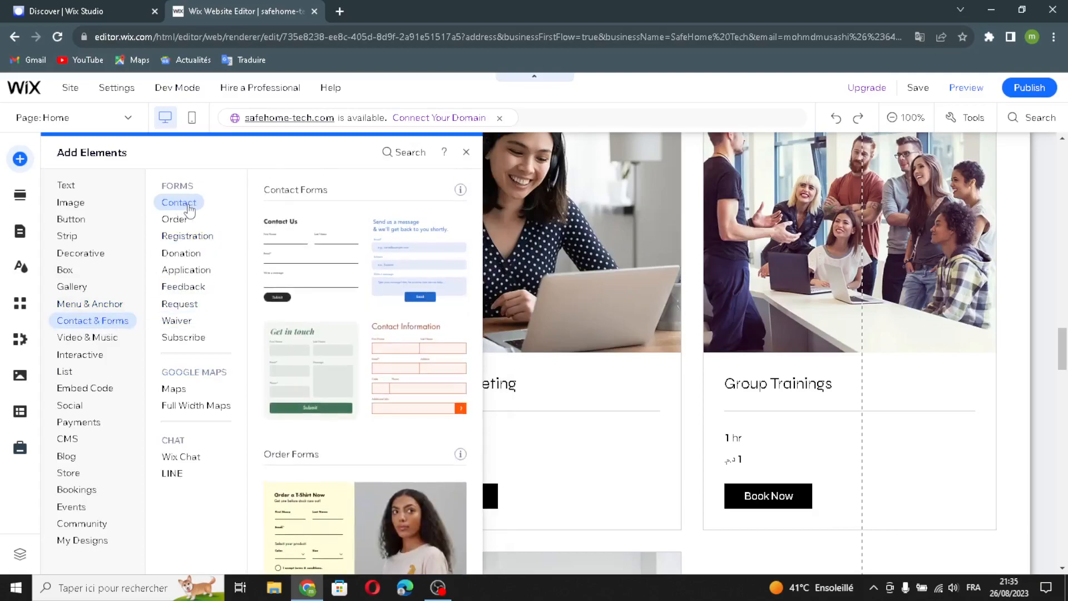
left_click(176, 220)
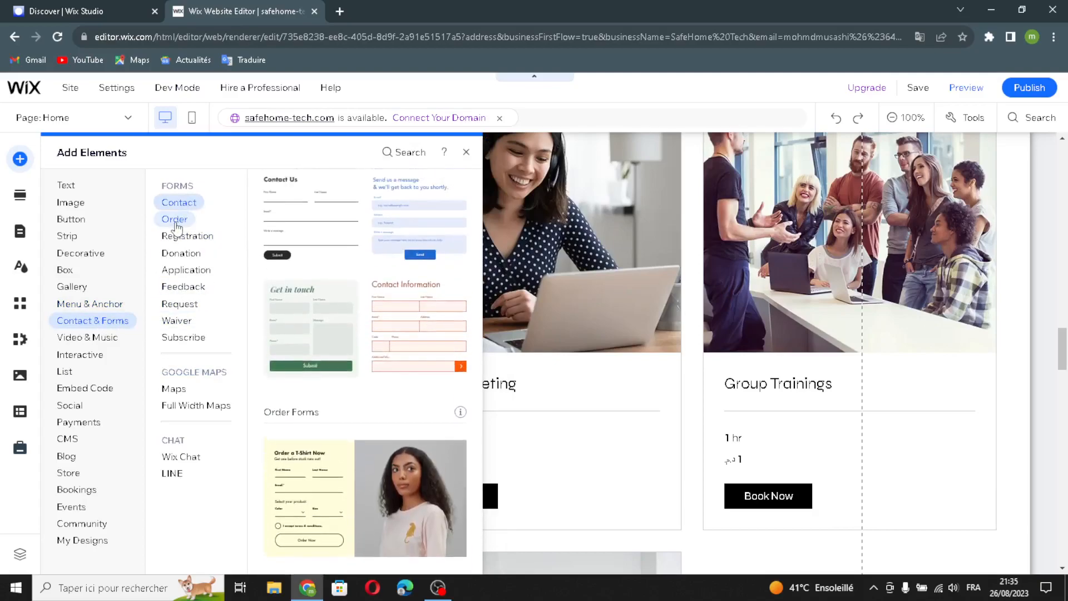
left_click(177, 235)
left_click(182, 254)
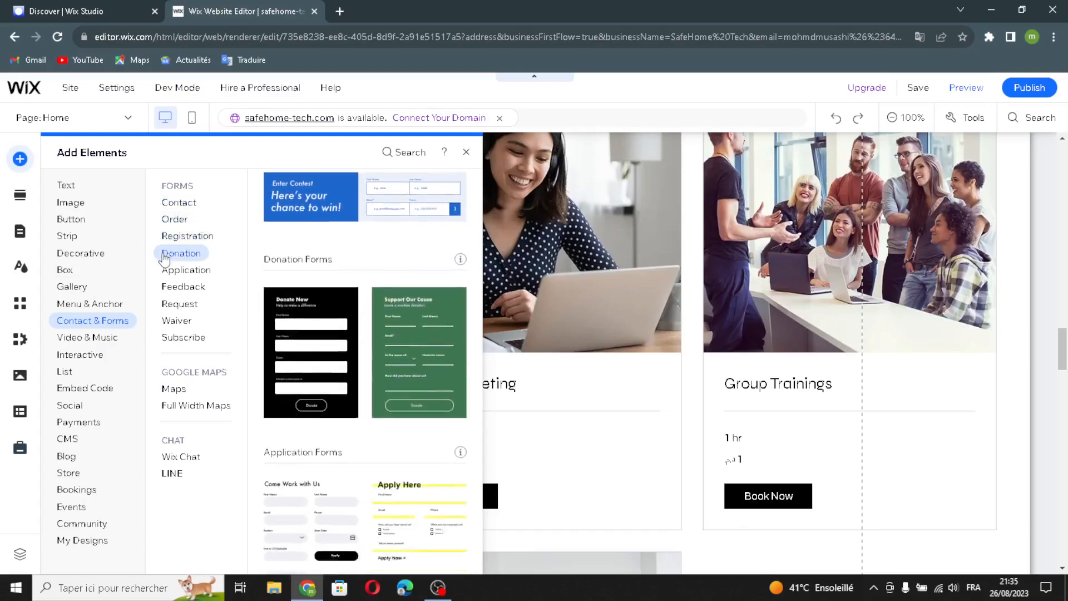
left_click(186, 269)
left_click(189, 288)
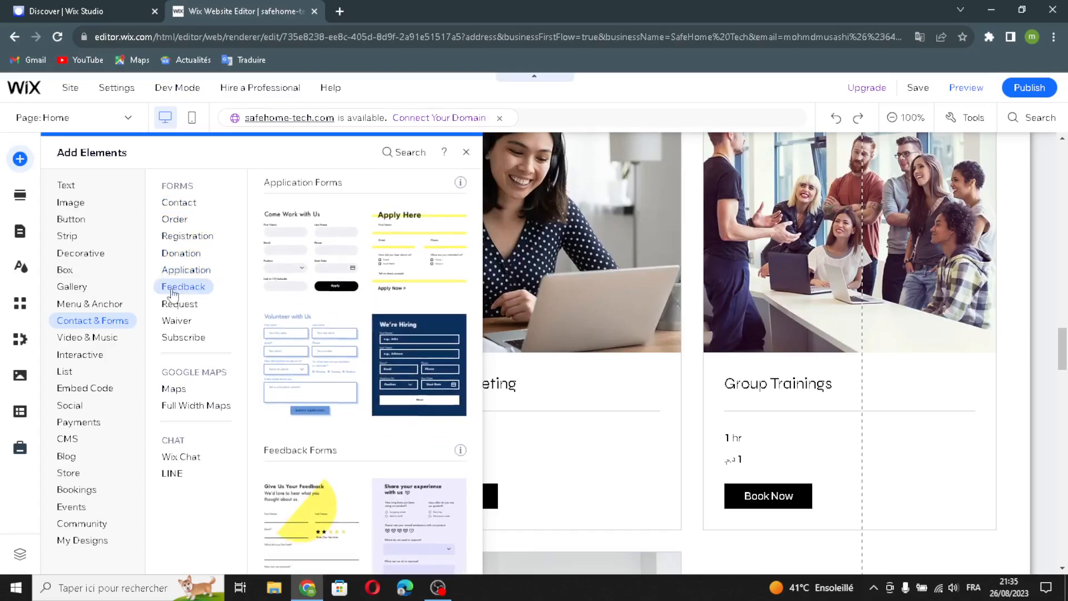
left_click(180, 304)
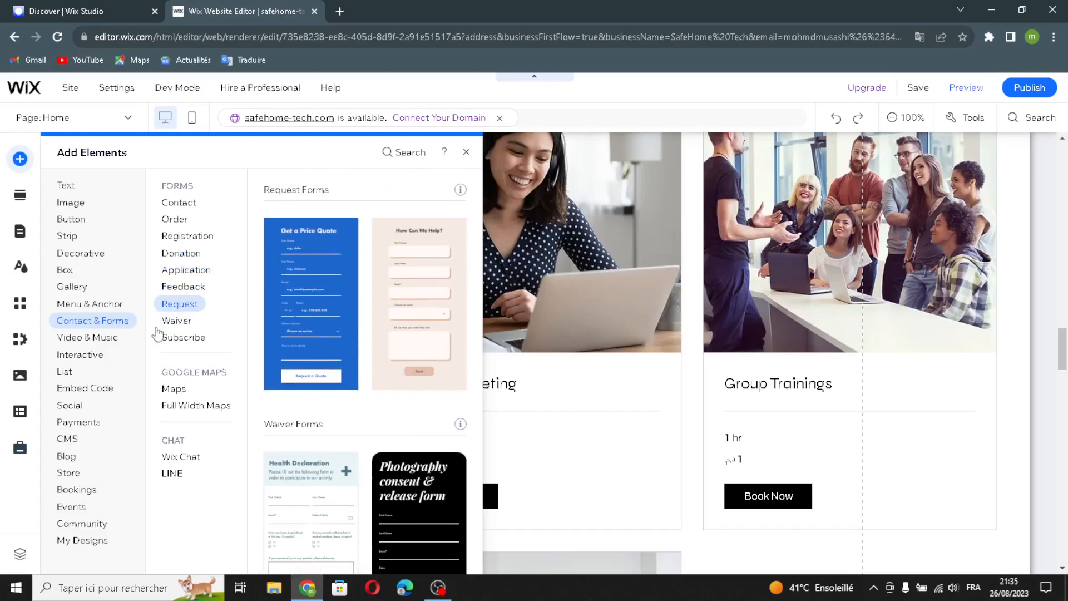
left_click(177, 322)
left_click(180, 338)
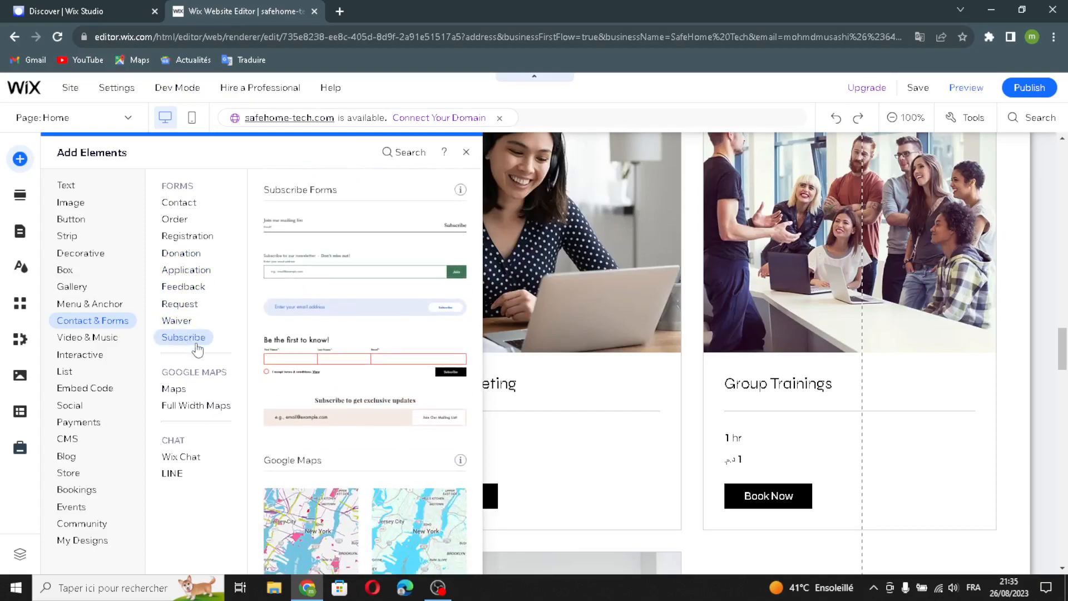
scroll(347, 385, "up", 10)
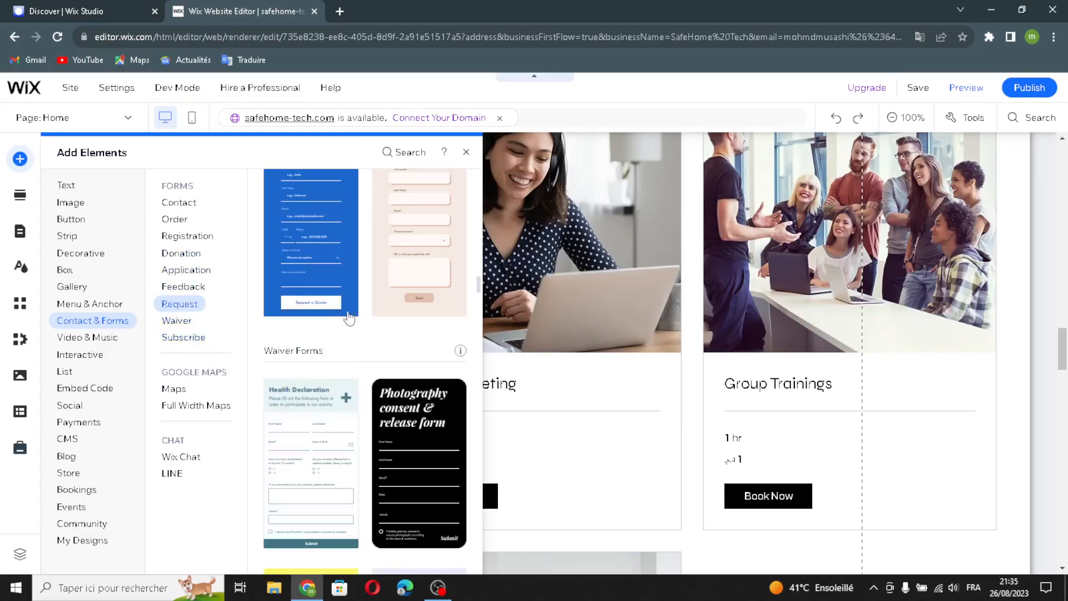
scroll(667, 431, "down", 15)
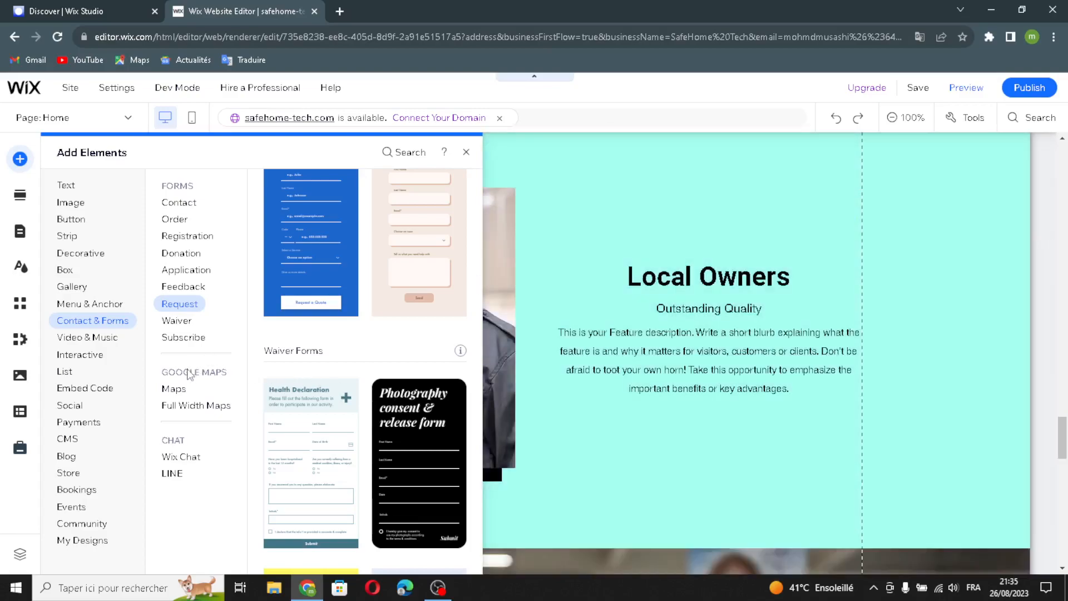
- View the Google Maps elements, both regular and full width, and the chat elements Wix Chat and LINE
left_click(174, 388)
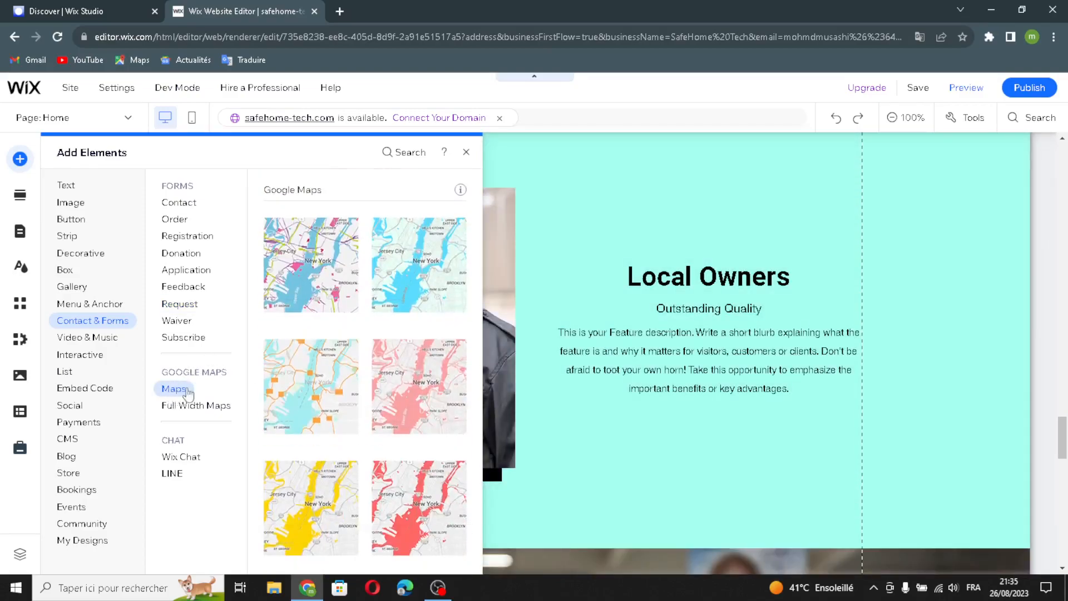
scroll(351, 337, "down", 2)
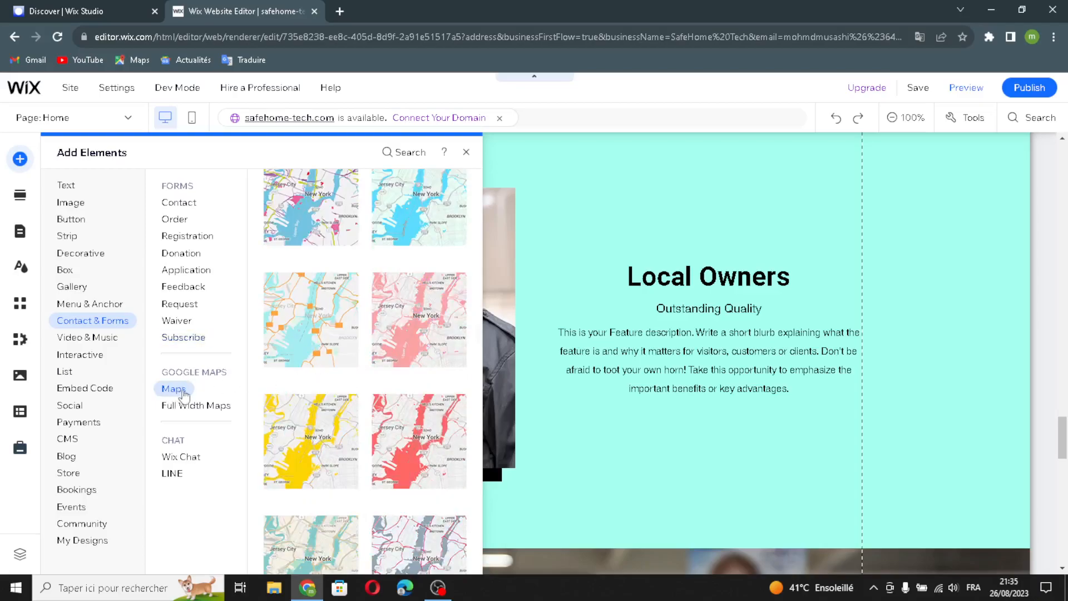
scroll(393, 356, "down", 5)
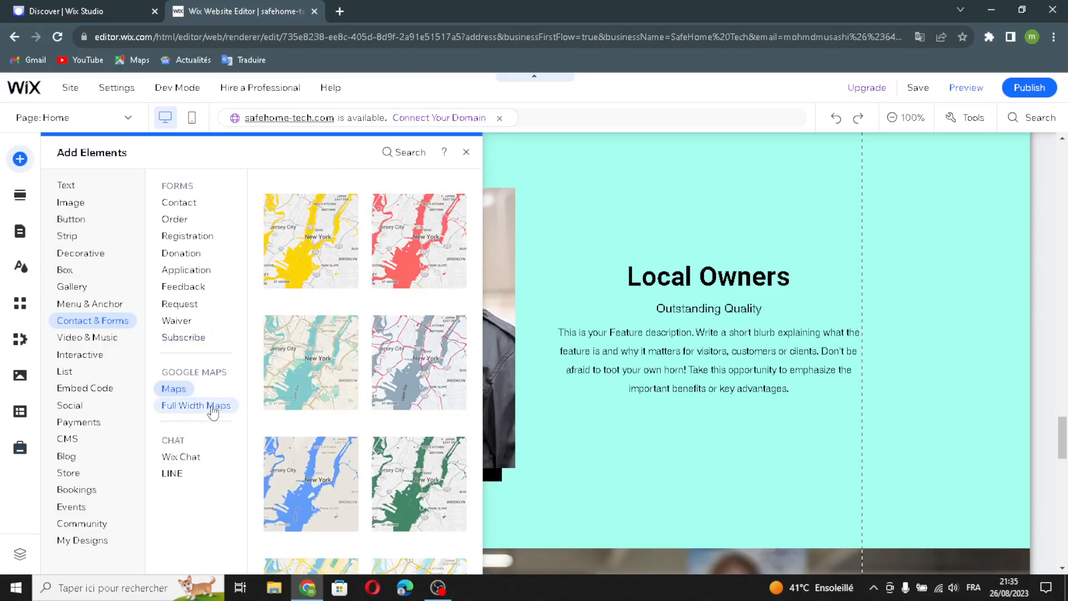
left_click(214, 407)
left_click(172, 455)
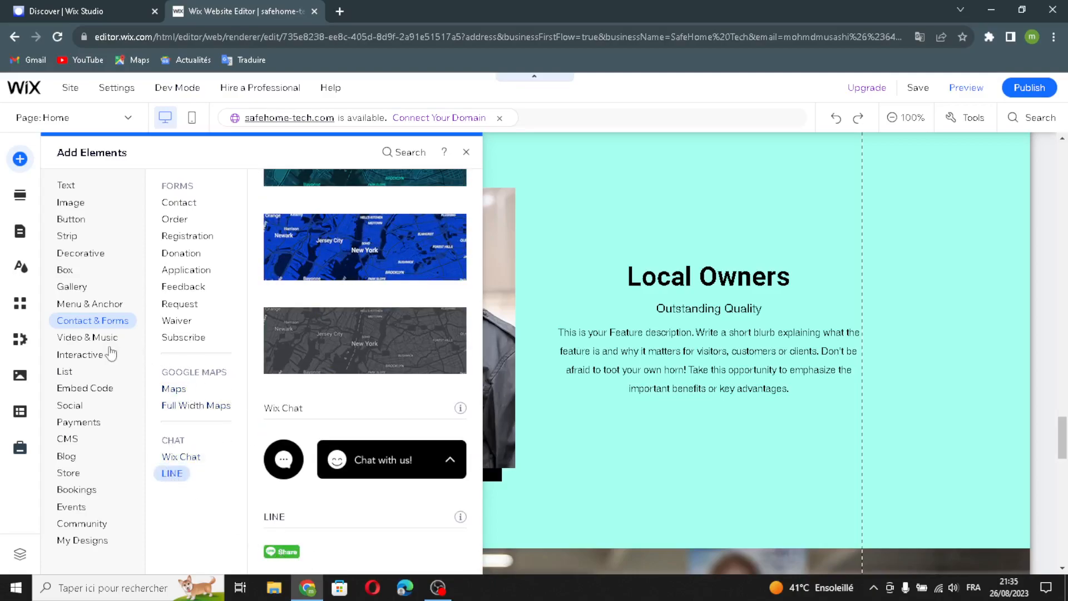
- Look through the video elements: Single Video Players, Wix Video, VideoBox, Video Mask and Transparent Video
left_click(89, 338)
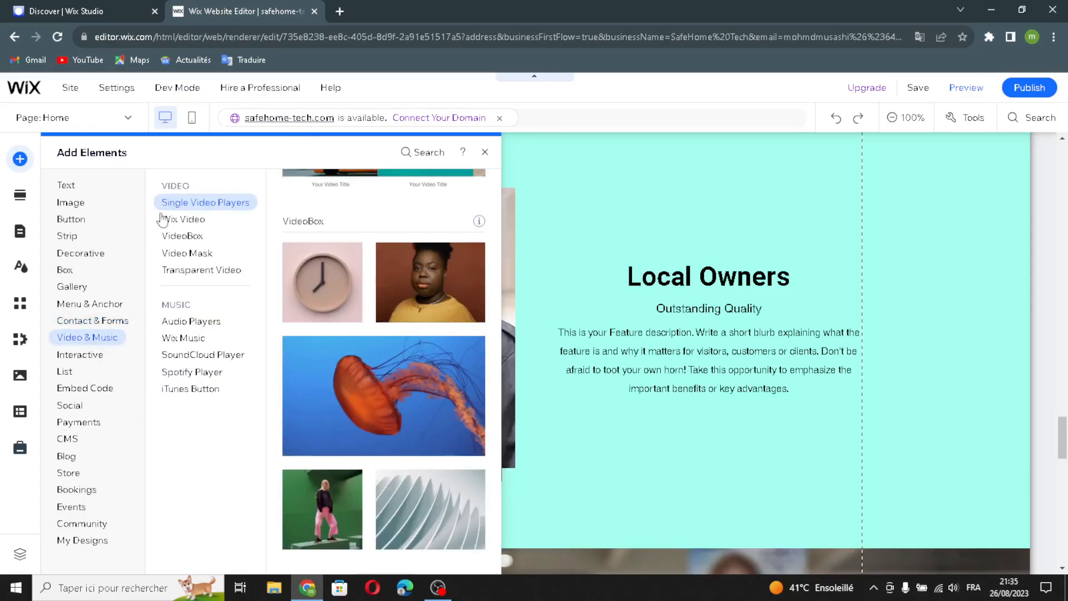
left_click(200, 202)
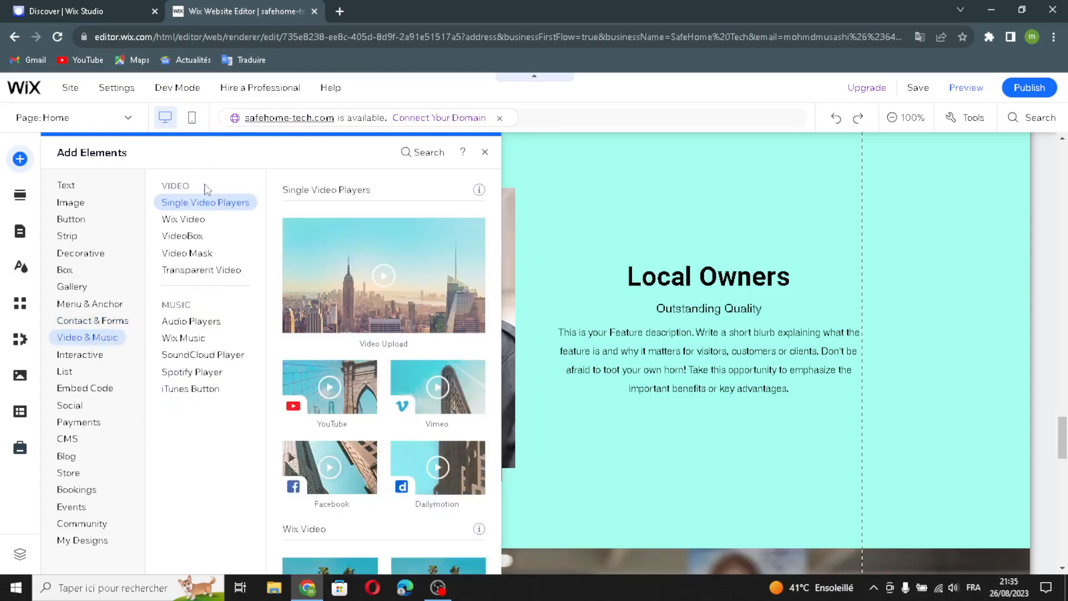
left_click(192, 218)
left_click(166, 240)
left_click(168, 256)
left_click(208, 271)
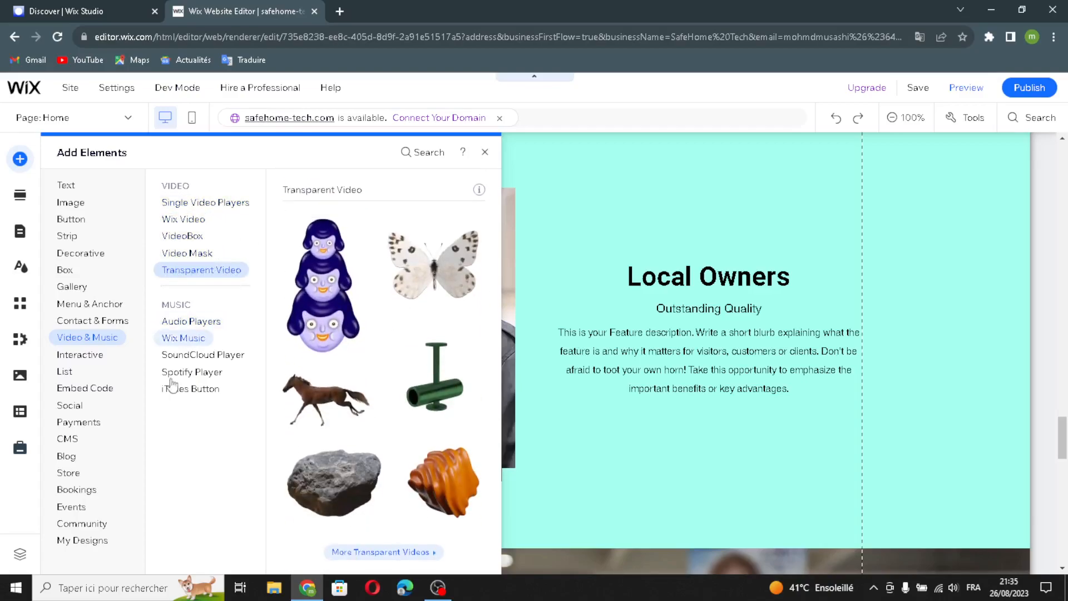
- Examine the music elements: audio players, Wix Music, SoundCloud Player, Spotify Player and iTunes Button
left_click(185, 321)
left_click(185, 340)
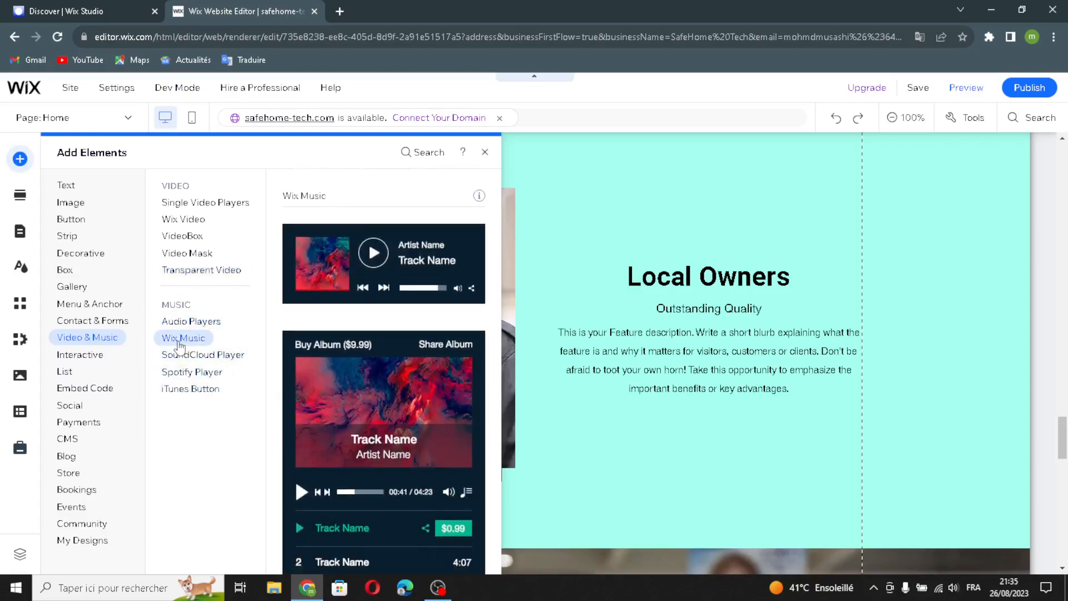
left_click(188, 353)
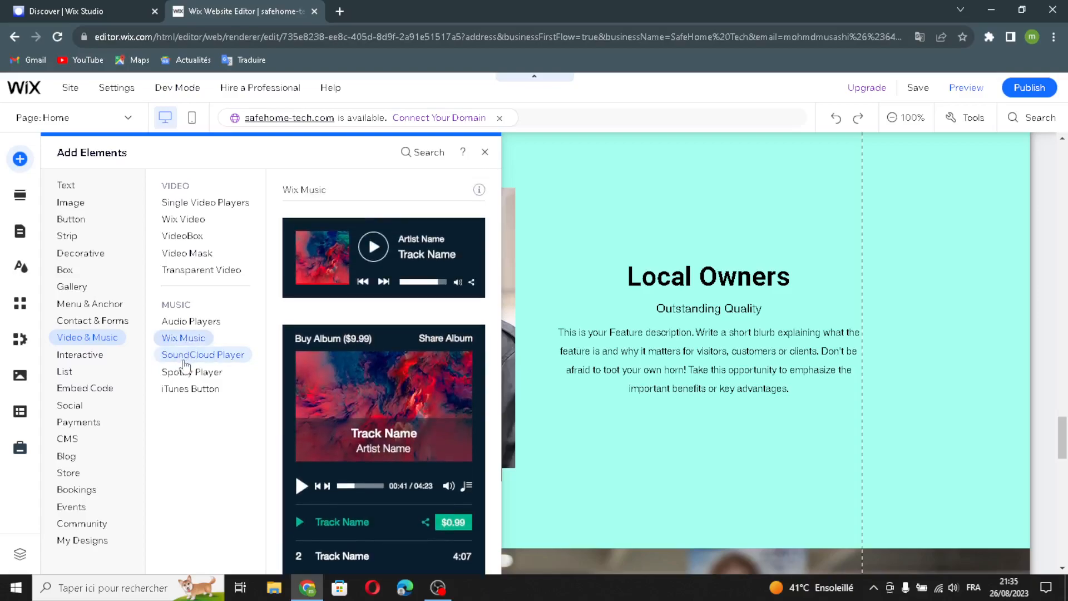
left_click(194, 372)
left_click(189, 390)
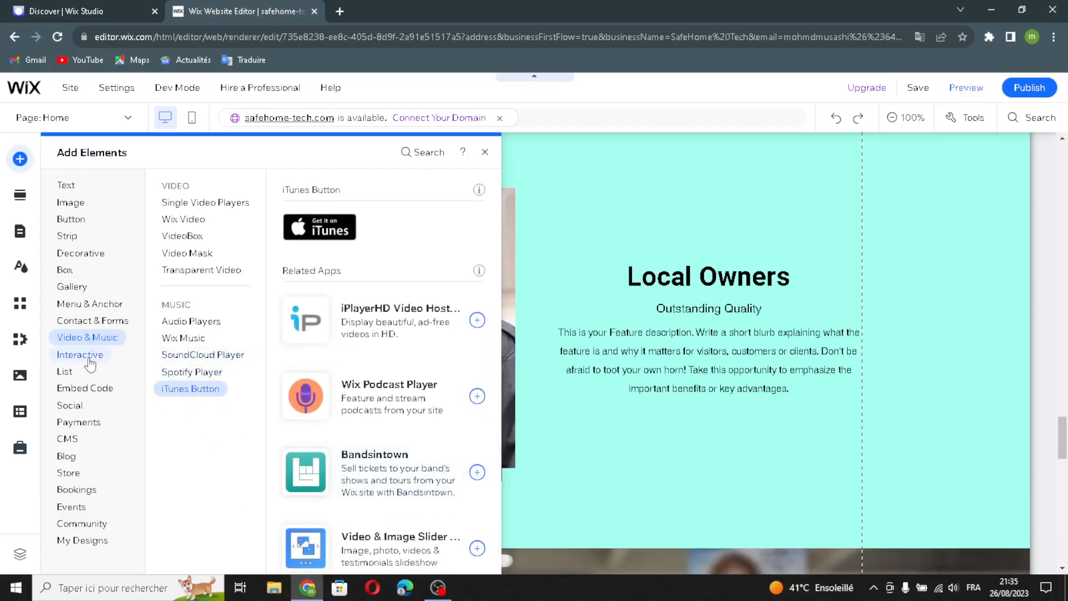
- View the interactive elements, including hover boxes, tabs and hover repeaters
left_click(81, 356)
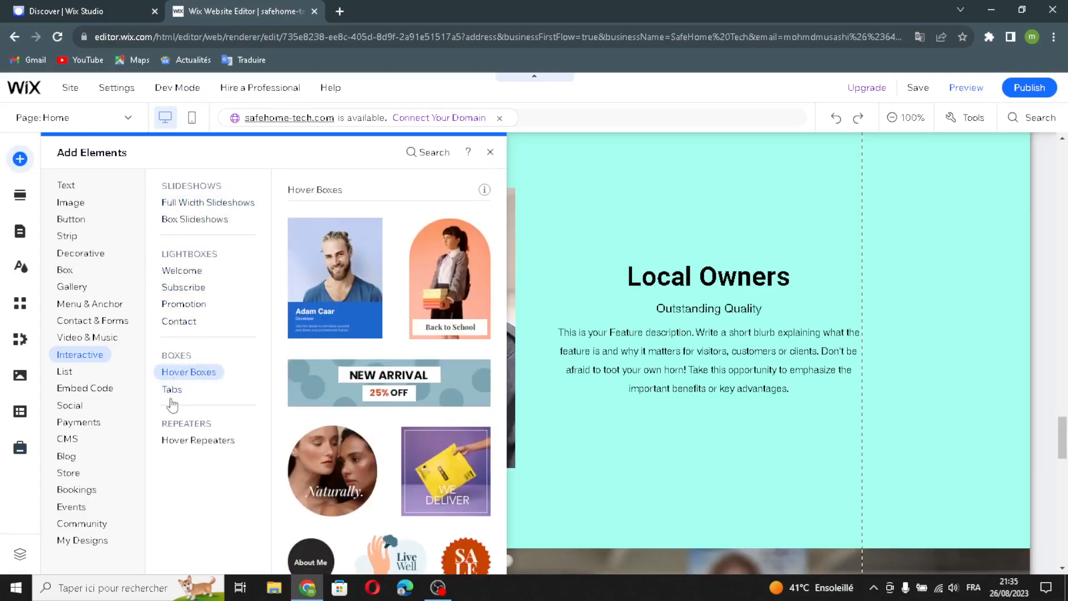
left_click(167, 390)
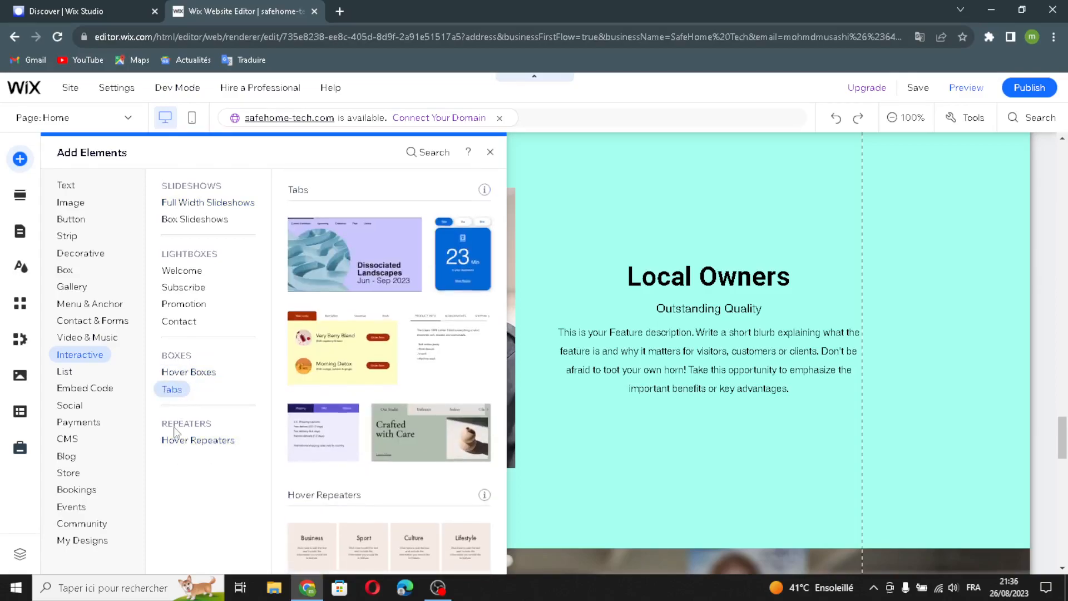
left_click(181, 441)
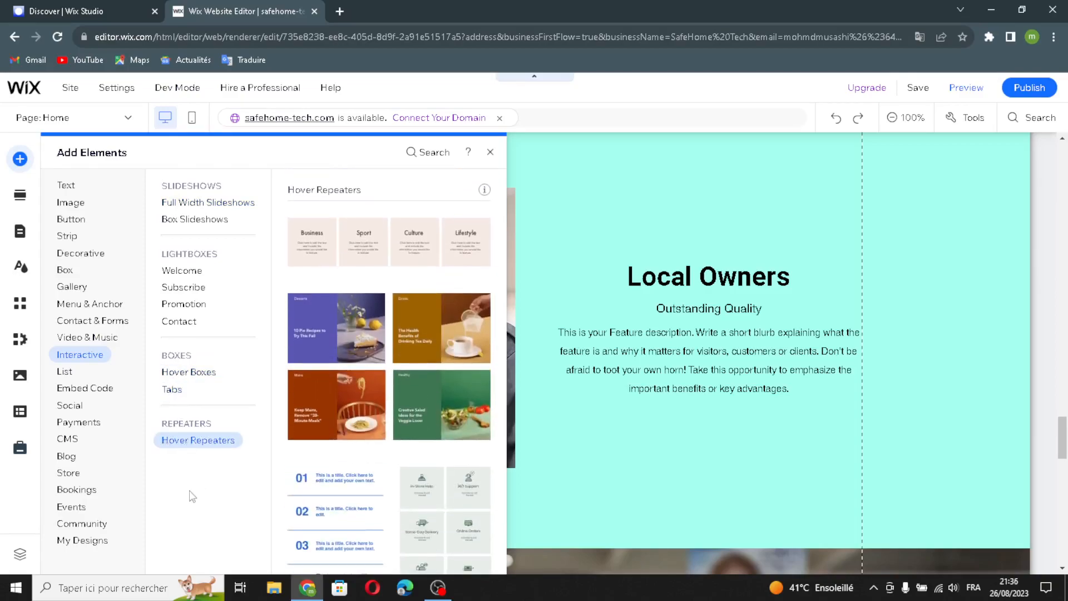
- Look through the list elements: Repeaters, Hover Repeaters and Blank Repeaters
left_click(59, 377)
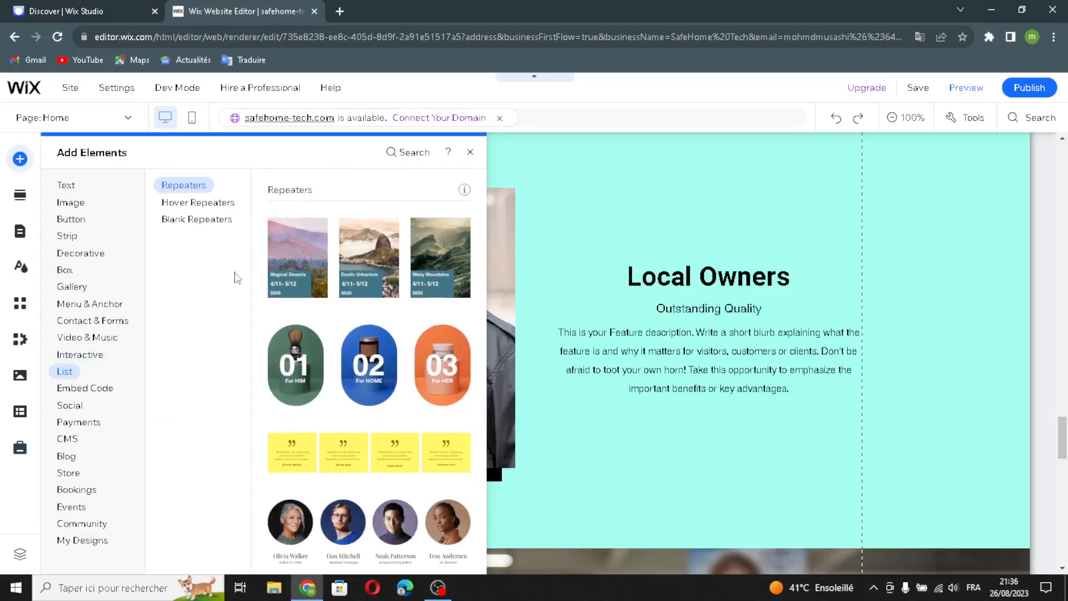
left_click(167, 203)
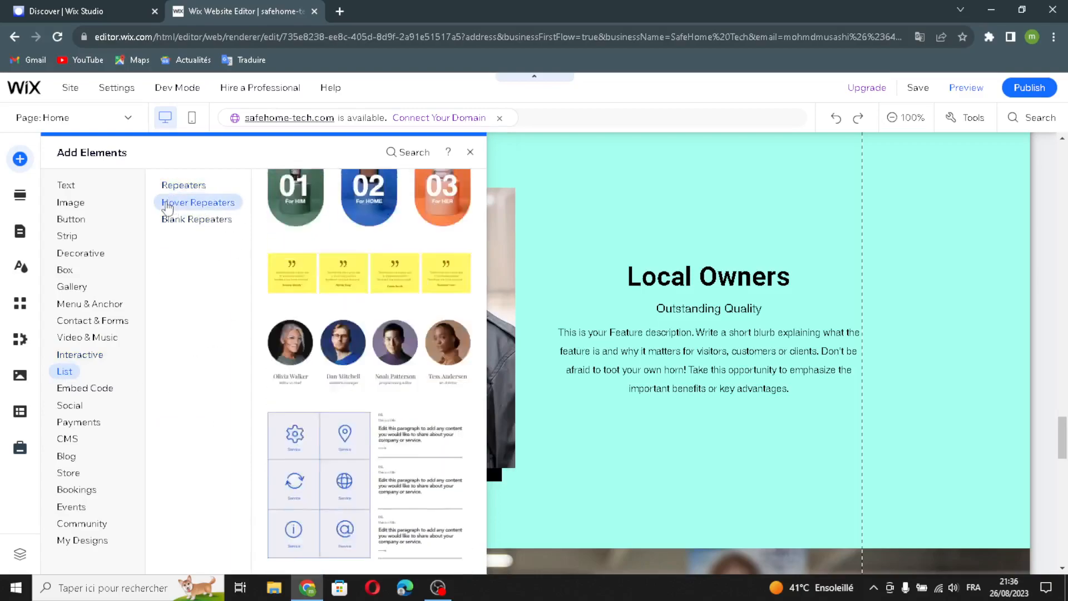
left_click(164, 222)
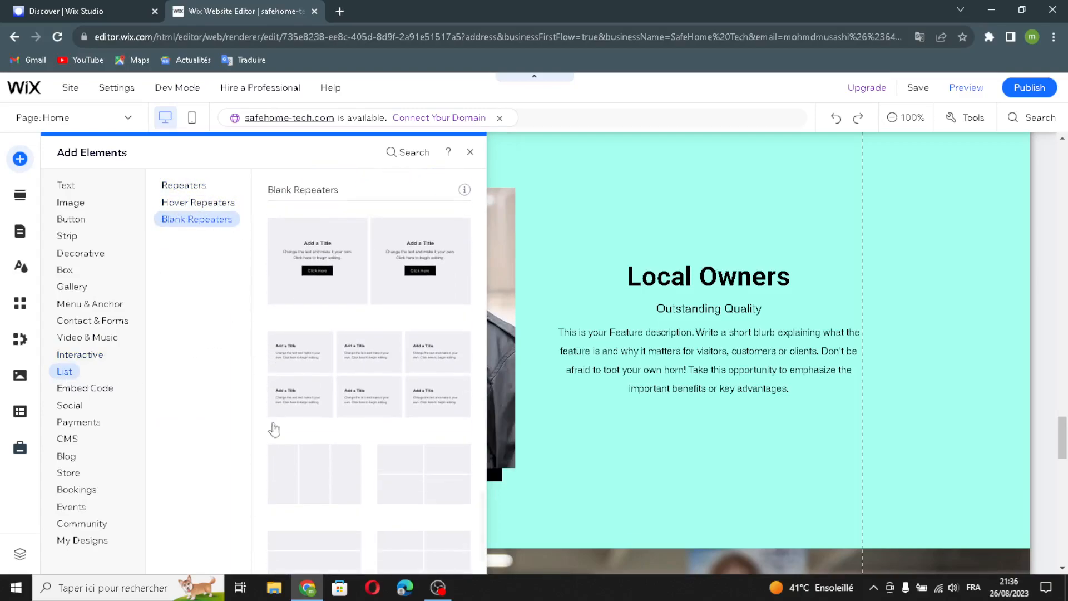
- View the embed code elements for popular embeds, single video players and audio, including SoundCloud Player, Spotify Player and iTunes Button
left_click(101, 391)
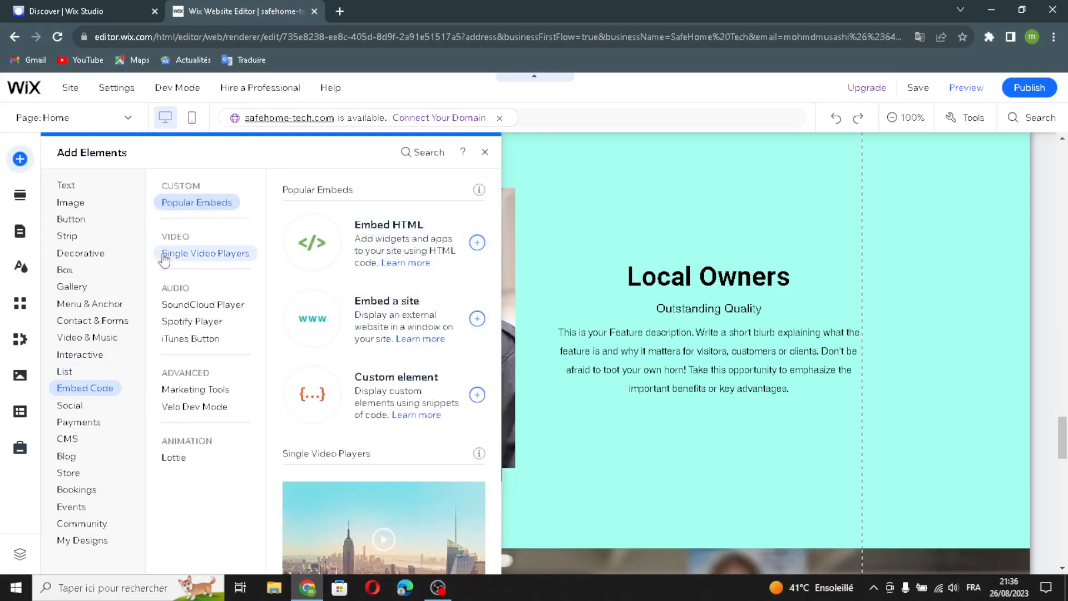
left_click(201, 256)
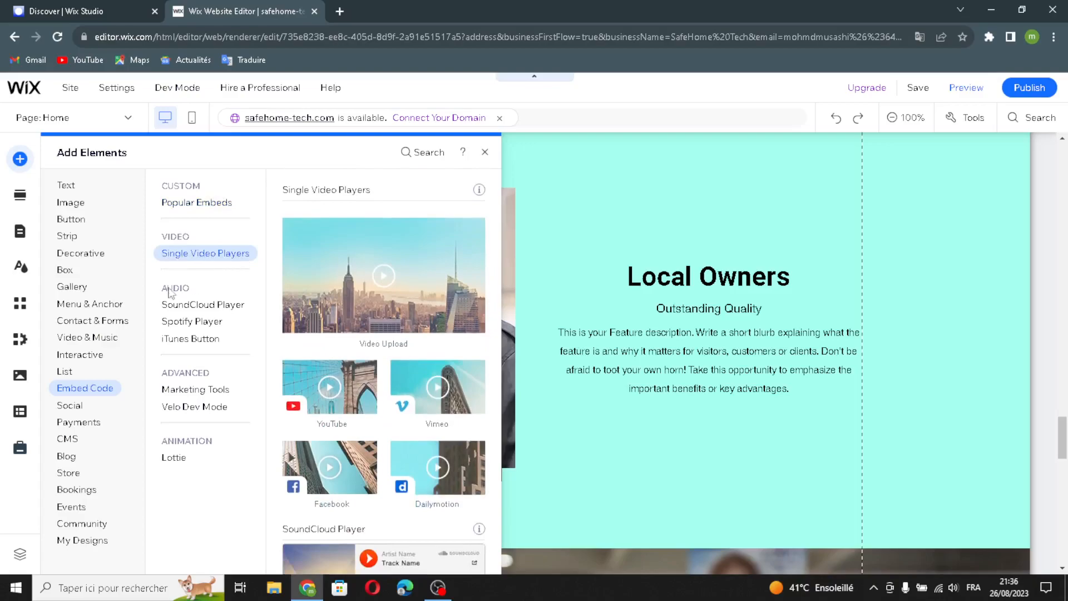
left_click(178, 305)
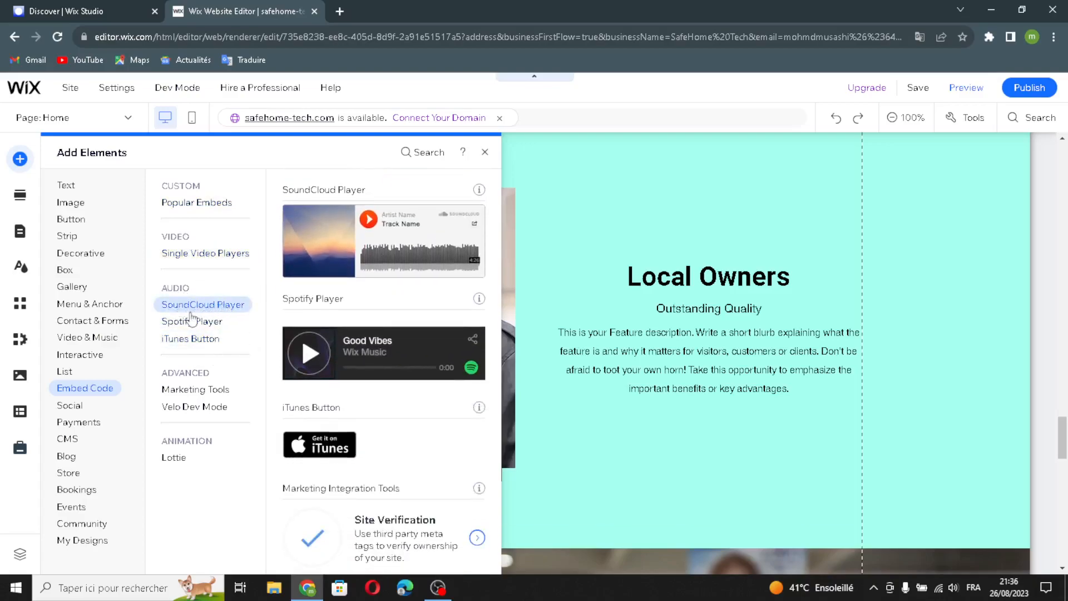
left_click(193, 321)
left_click(189, 339)
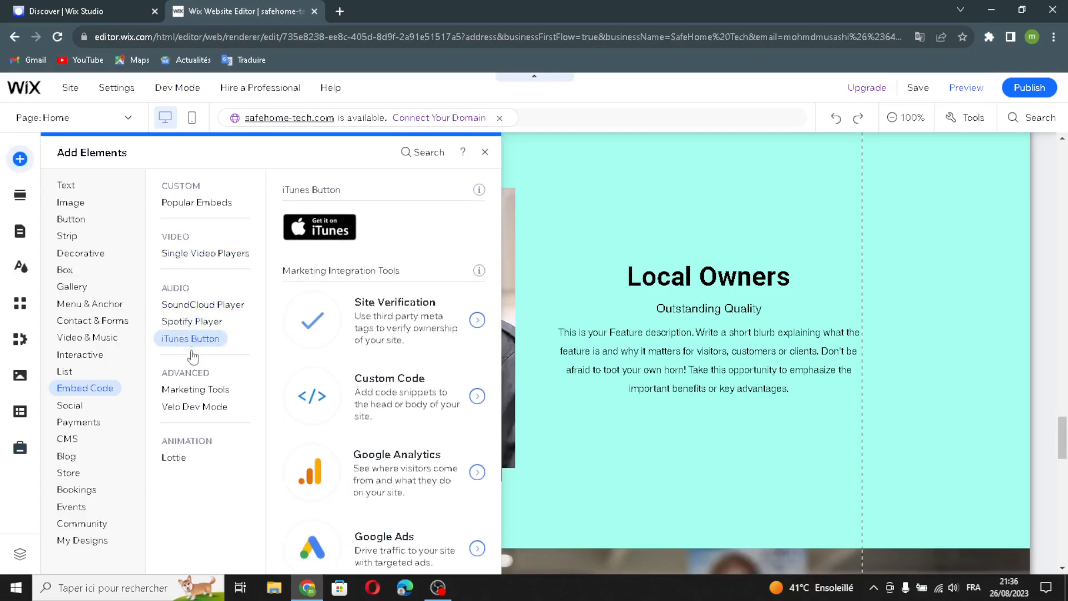
- Examine the advanced embed options, Marketing Tools and Velo Dev Mode, and the Lottie animation element
left_click(199, 391)
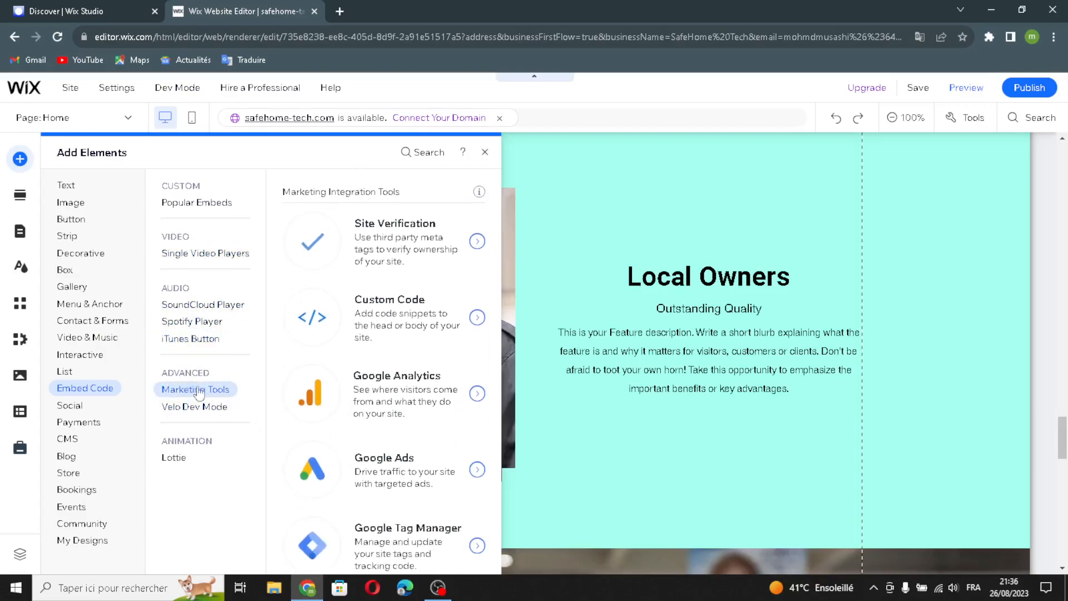
left_click(192, 408)
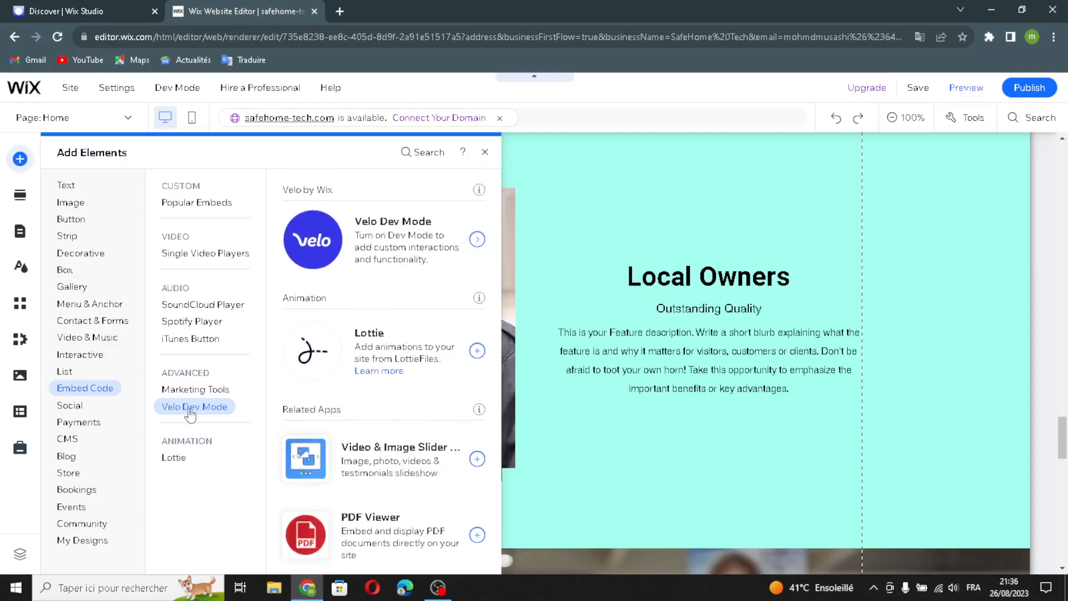
left_click(174, 457)
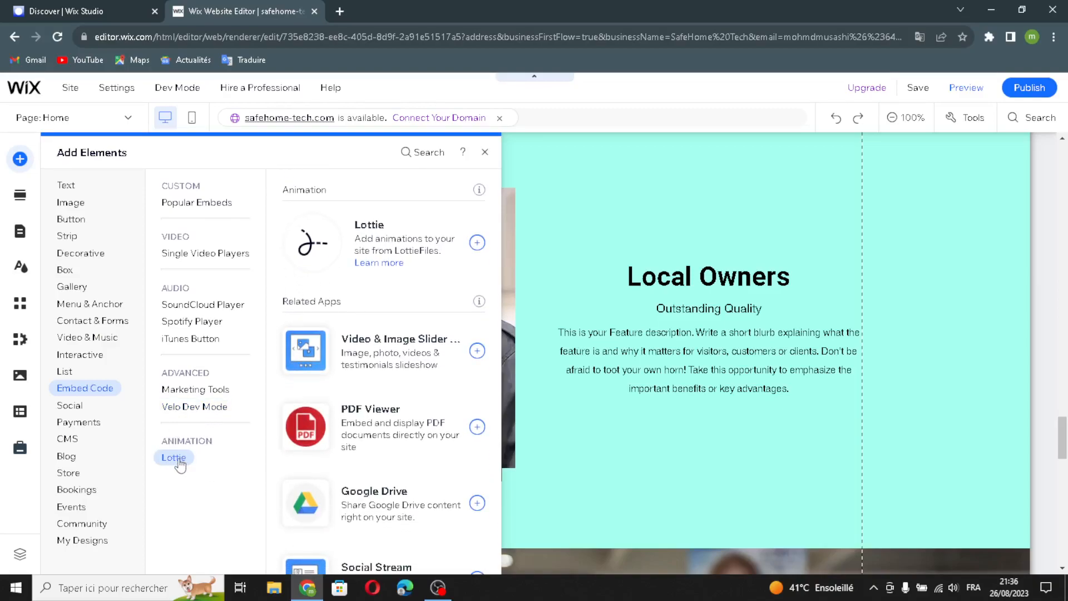
- View the social elements, including the YouTube element and its related apps
left_click(89, 406)
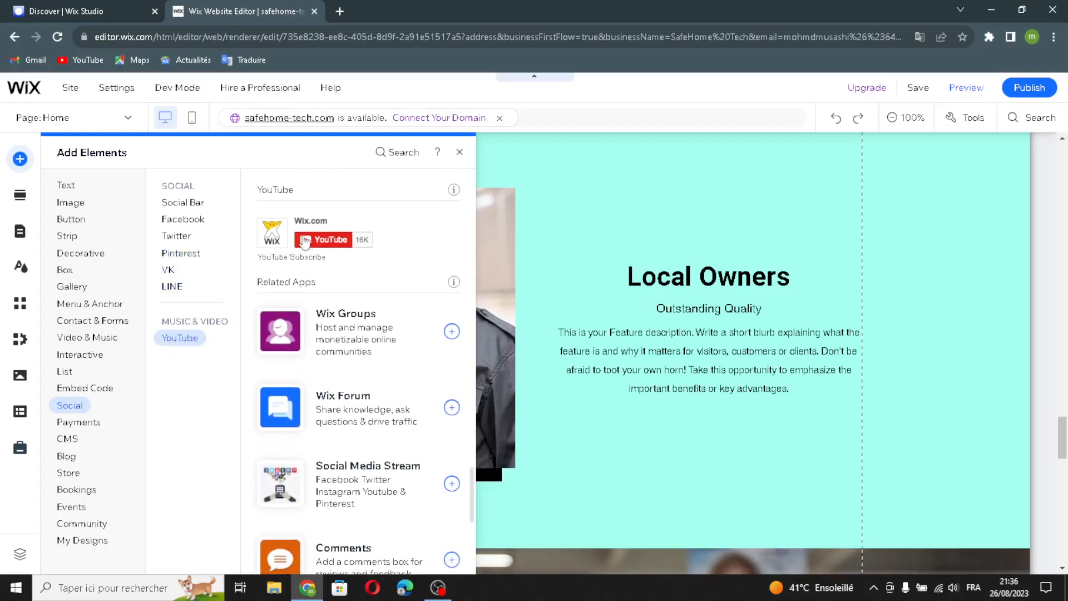
scroll(875, 383, "down", 1)
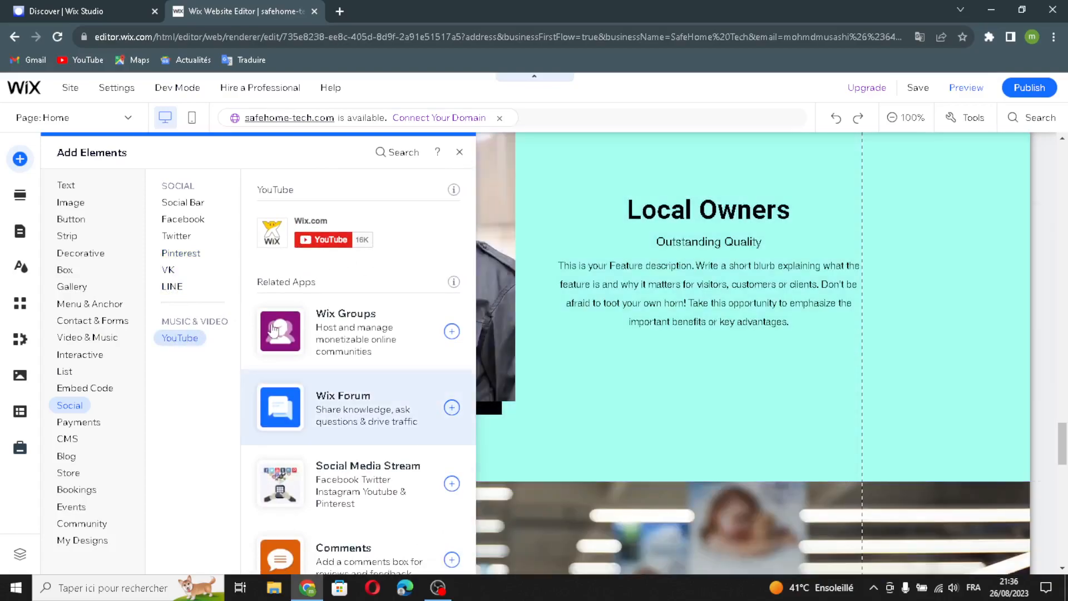
scroll(903, 504, "down", 7)
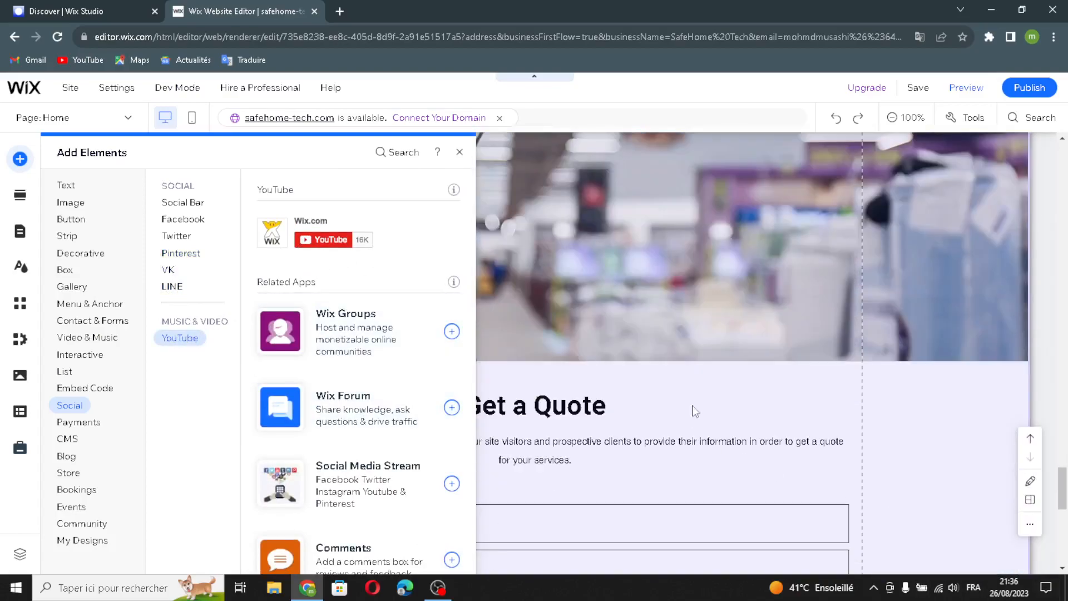
- Look through the payment elements: Pay Buttons, PayPal Buttons, Donation form, Pricing Plans and Store
left_click(73, 424)
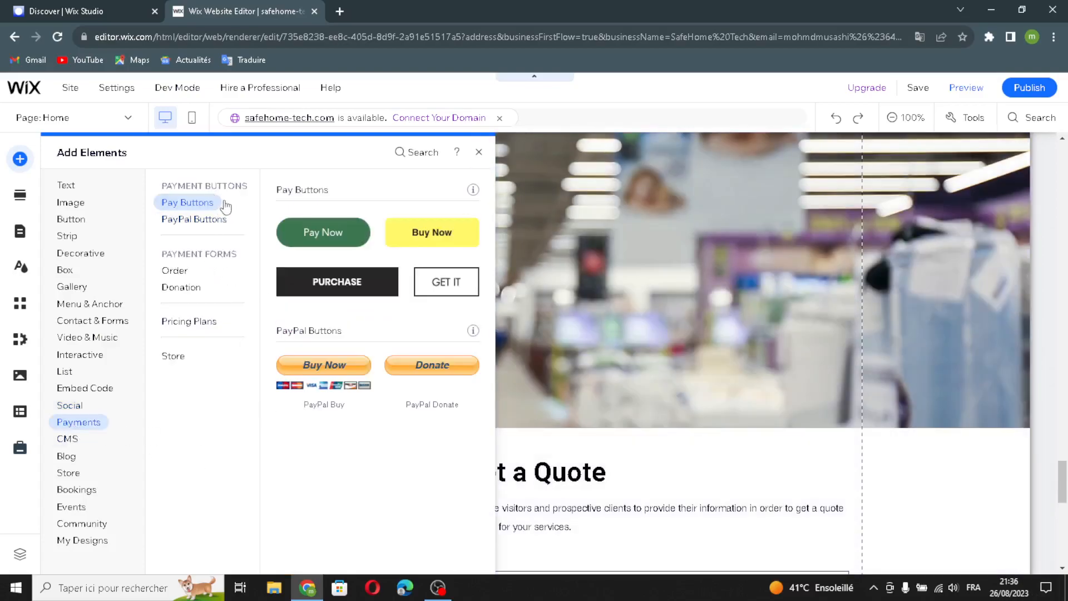
left_click(178, 219)
left_click(212, 203)
left_click(177, 287)
left_click(189, 324)
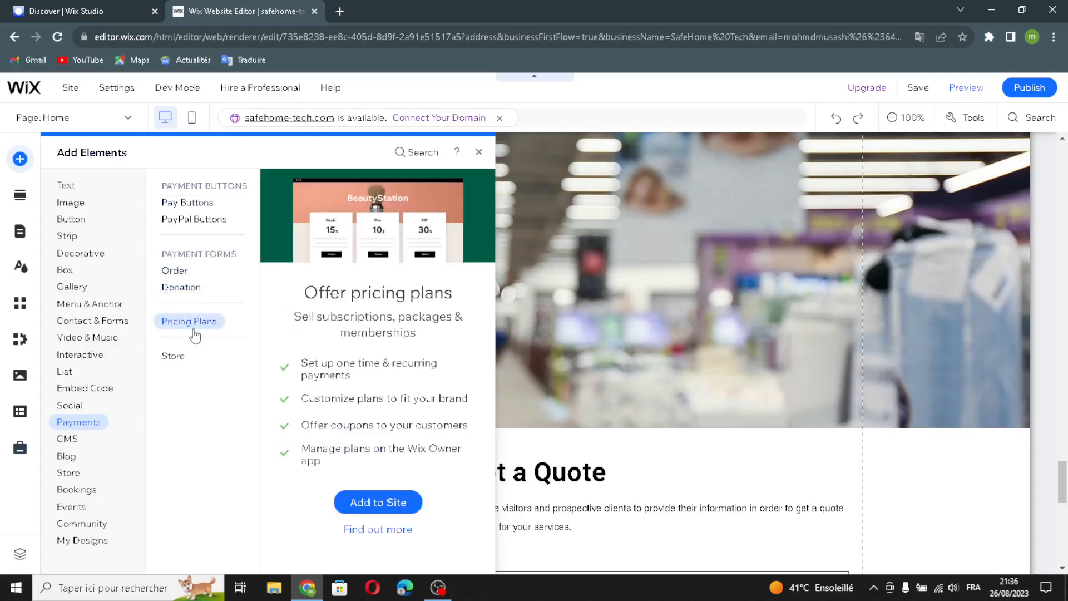
left_click(174, 357)
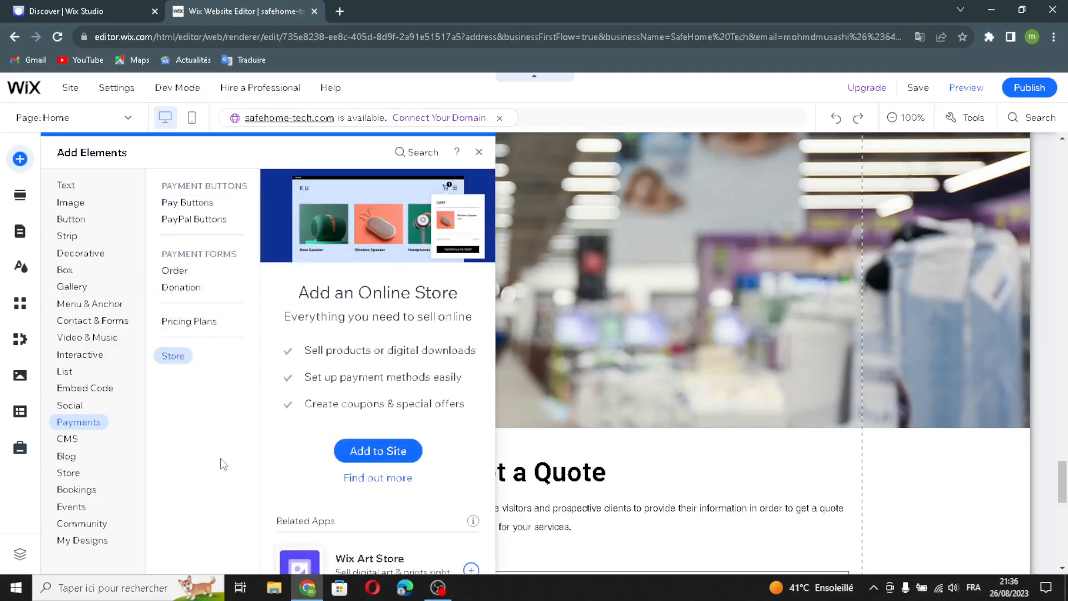
- View the descriptions of the CMS, Blog and Store features that can be added to the site
left_click(67, 440)
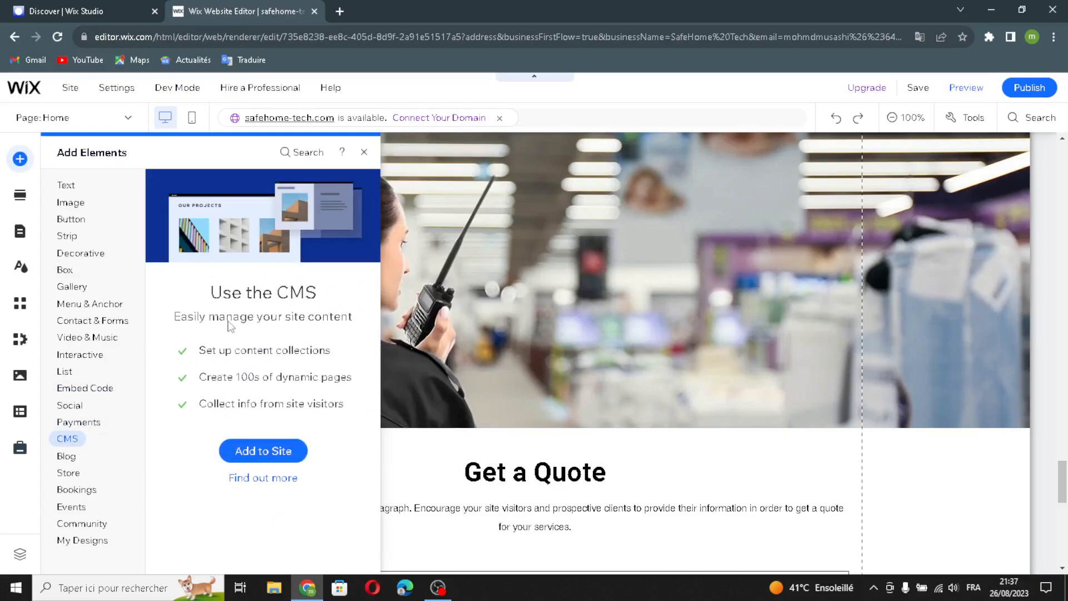
left_click(67, 457)
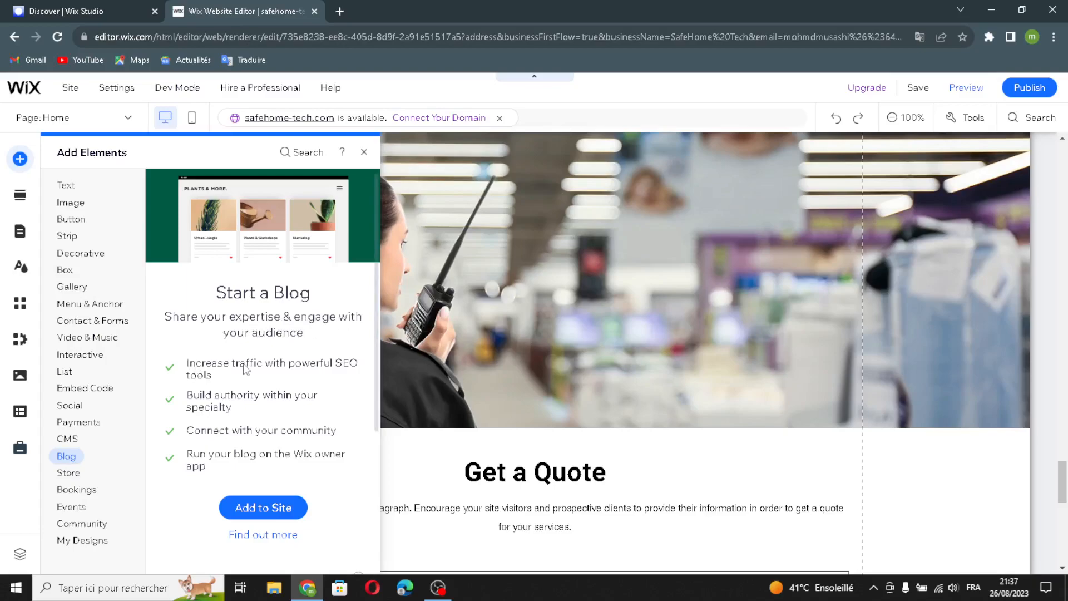
left_click(68, 473)
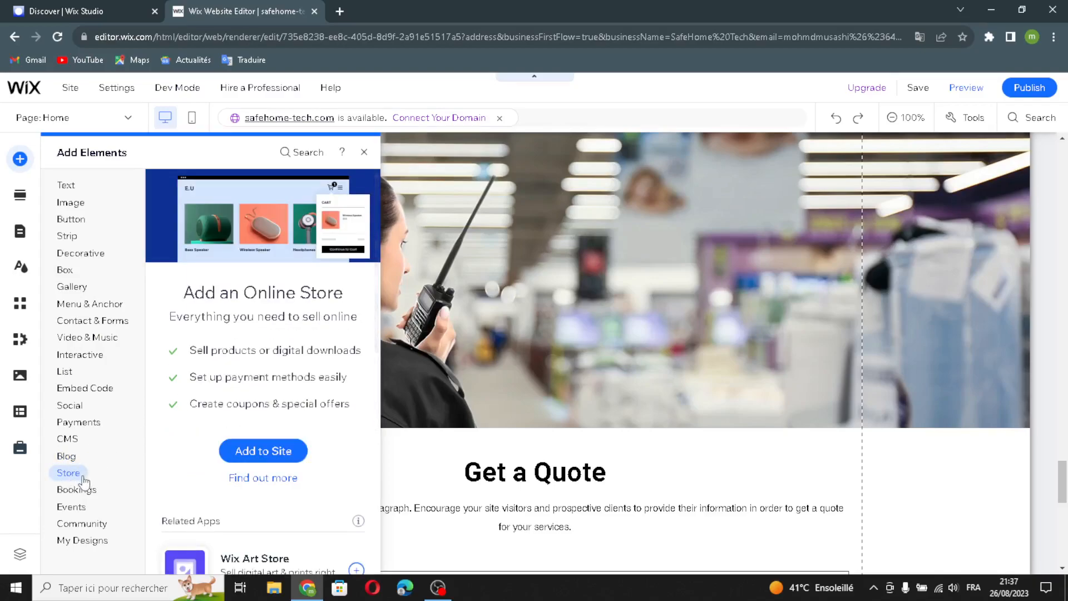
- Examine the Bookings elements, including Featured Service, Health Waiver and Pricing Plans
left_click(77, 494)
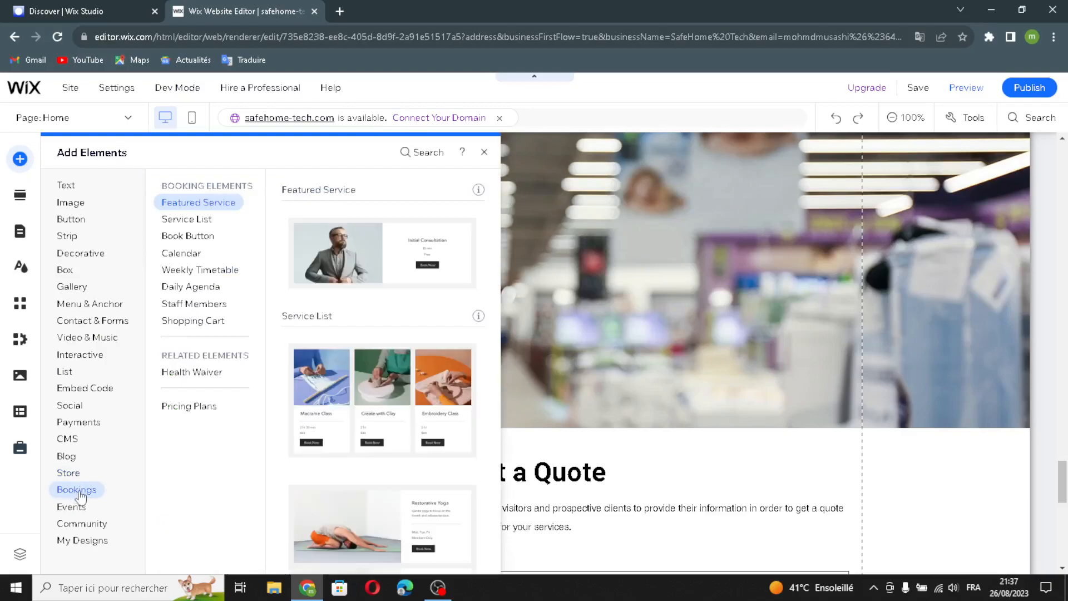
left_click(178, 370)
left_click(176, 409)
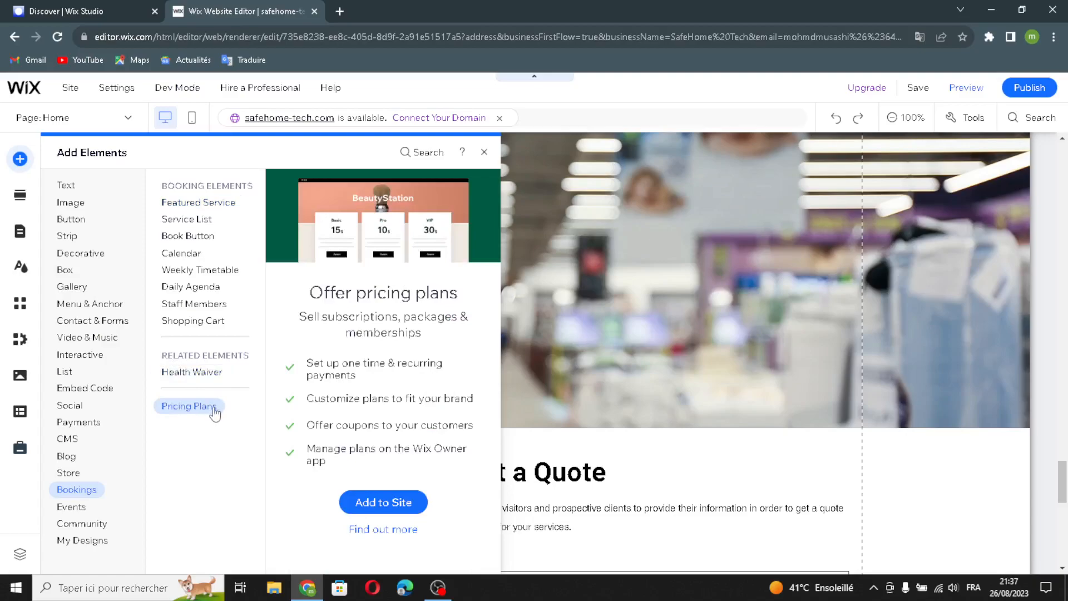
- View the Events, Community and My Designs element categories
left_click(71, 508)
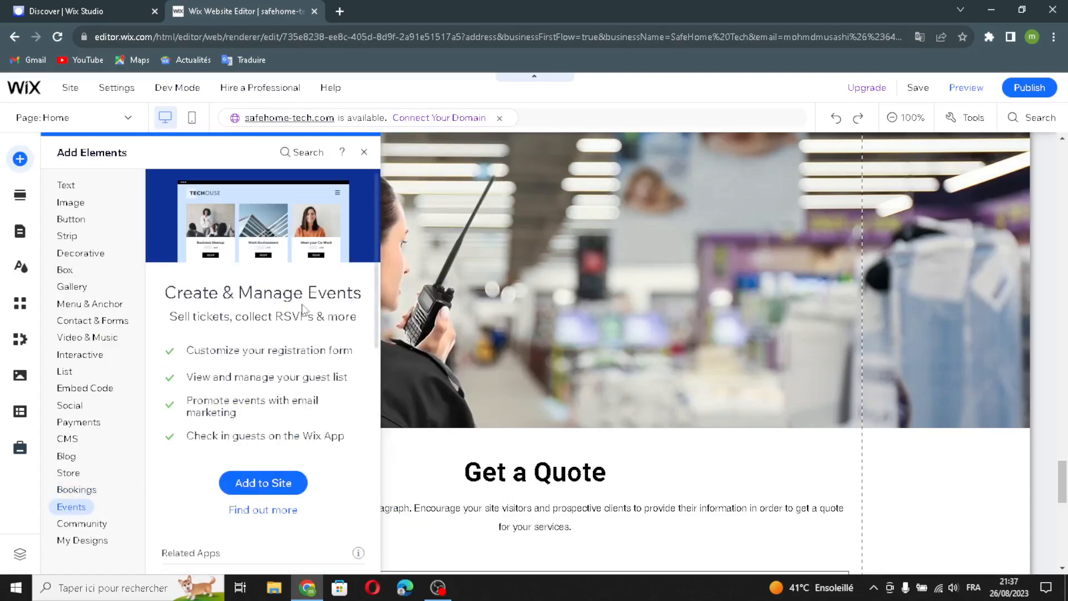
left_click(81, 524)
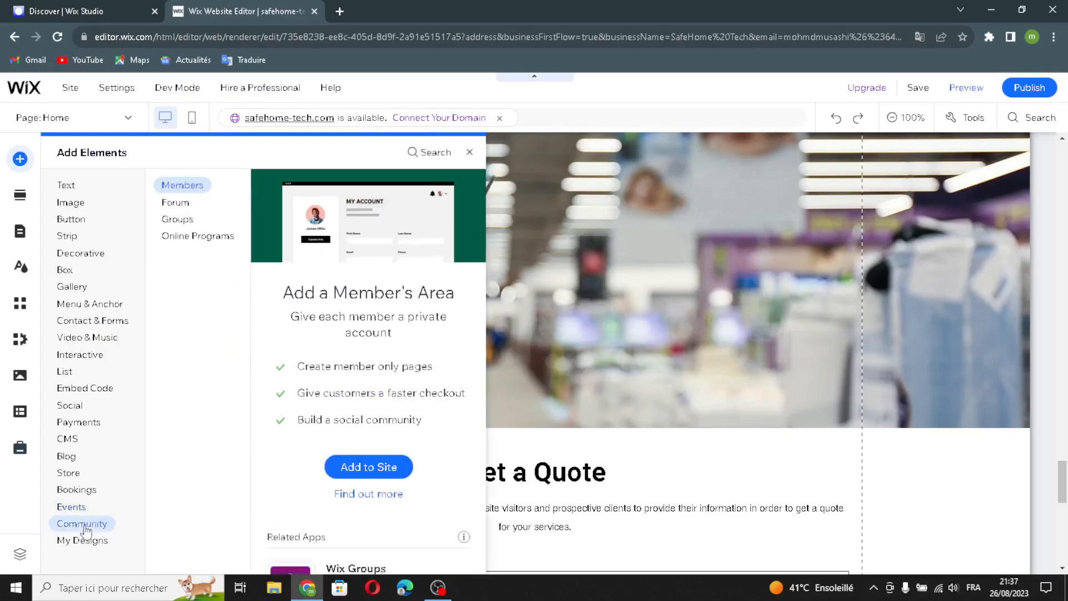
left_click(82, 541)
left_click(81, 523)
left_click(81, 542)
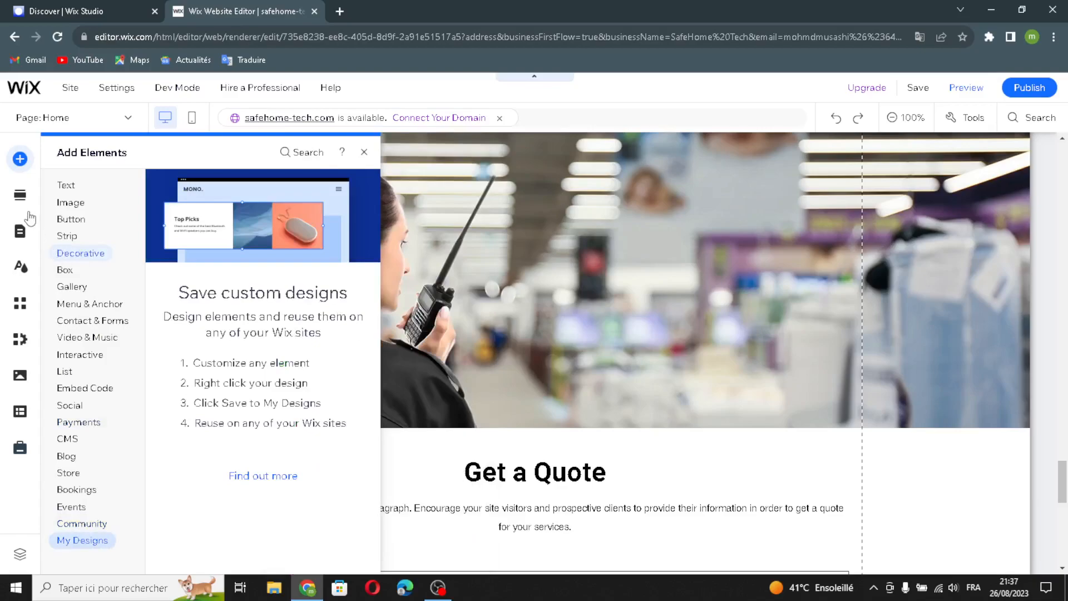
- View the Welcome section designs and the Marketing & SEO options, and return to the home page content
left_click(20, 196)
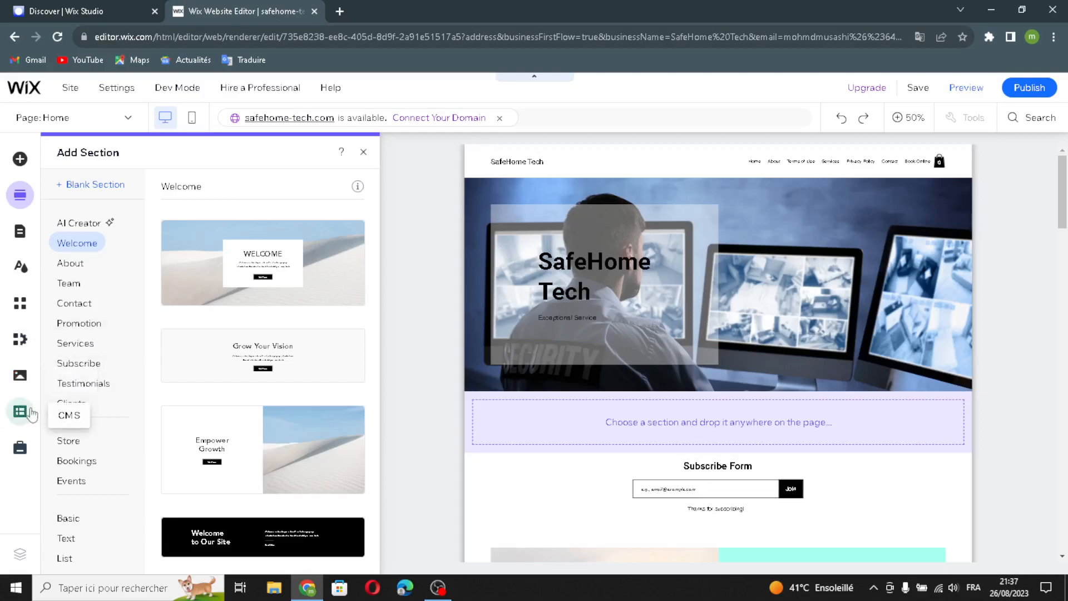
left_click(21, 456)
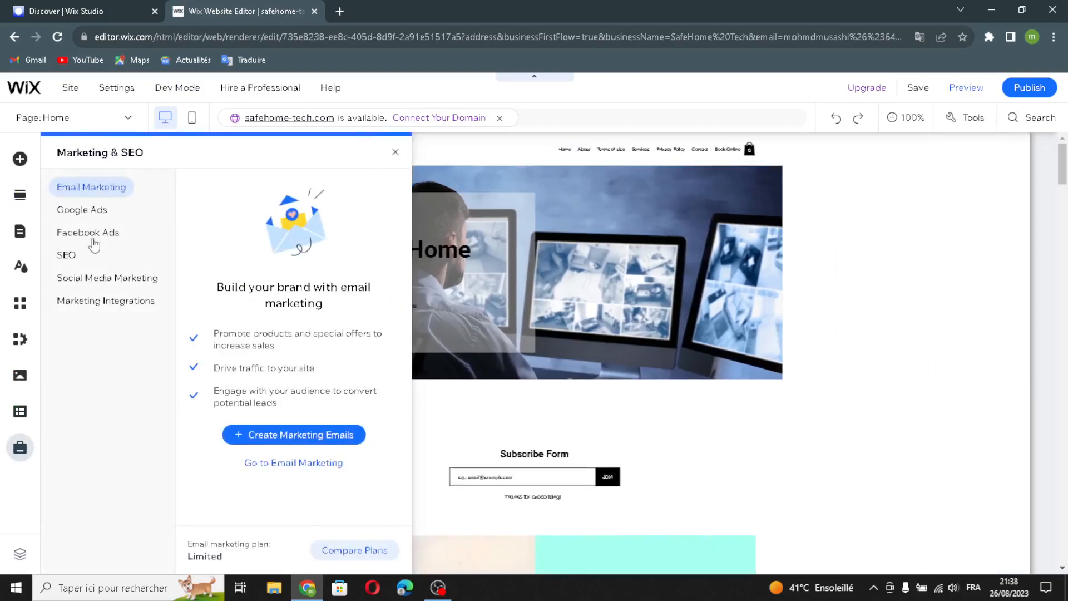
left_click(87, 233)
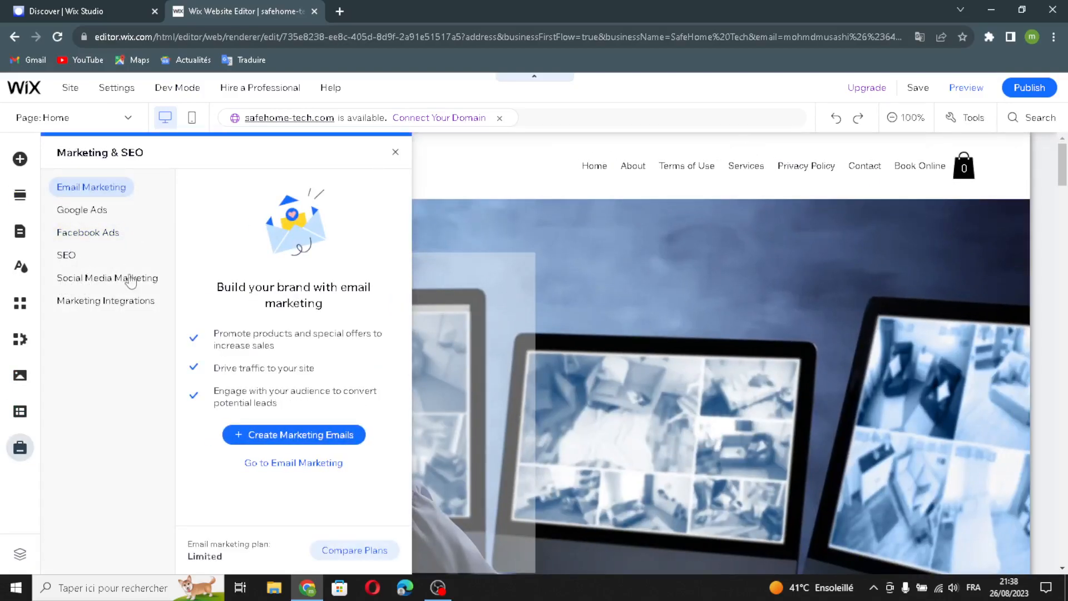
left_click(396, 152)
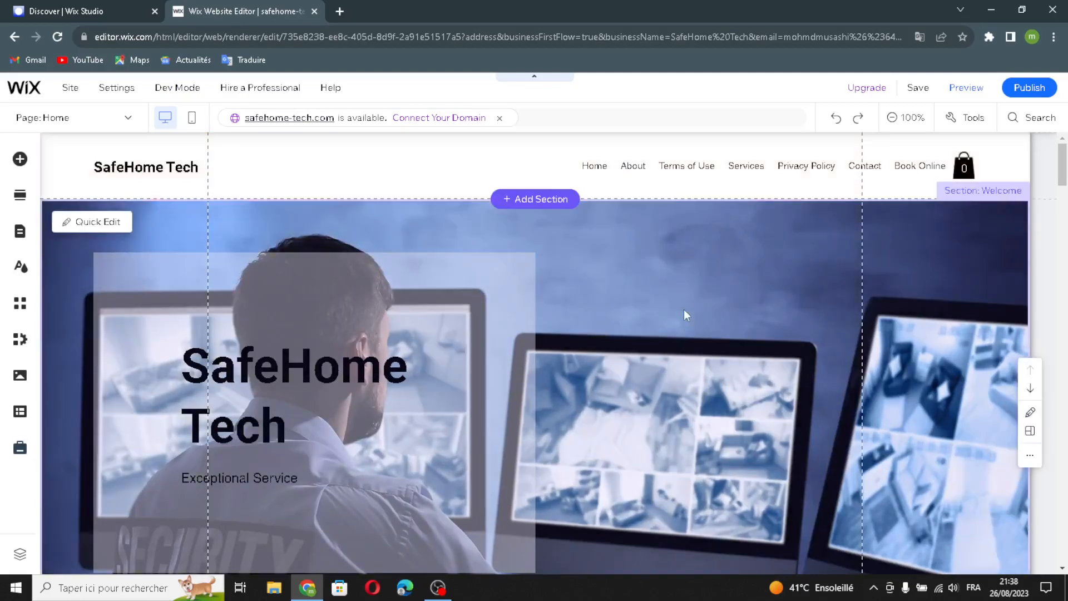
scroll(685, 311, "down", 12)
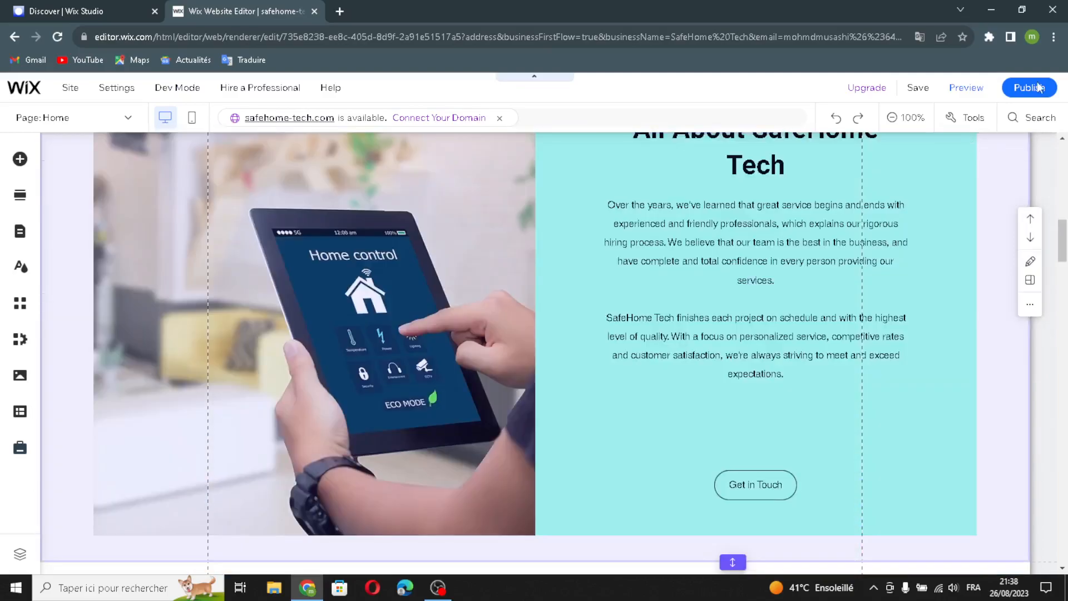